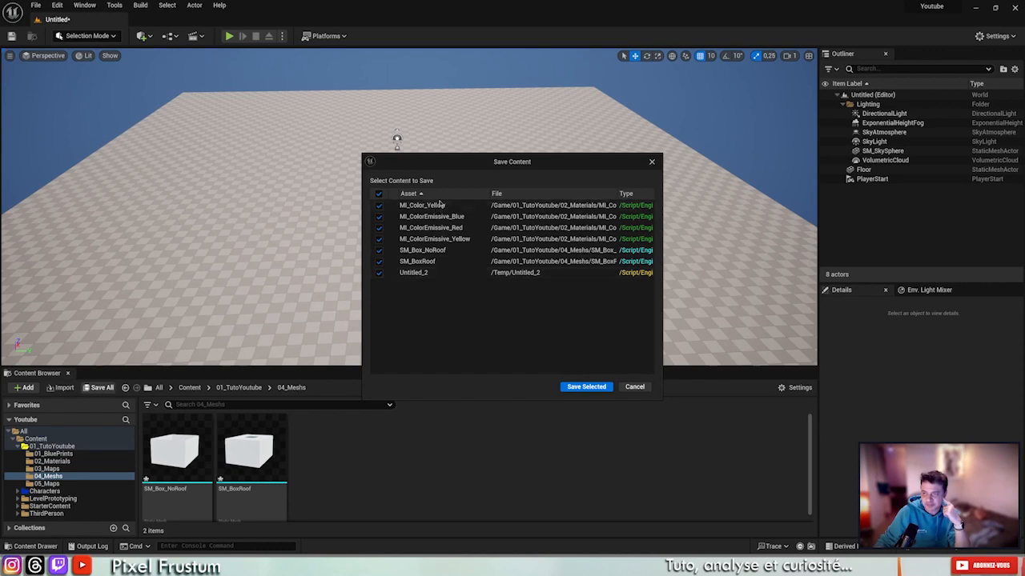
# Try to save all the modified assets together with the current untitled level.
pyautogui.click(585, 387)
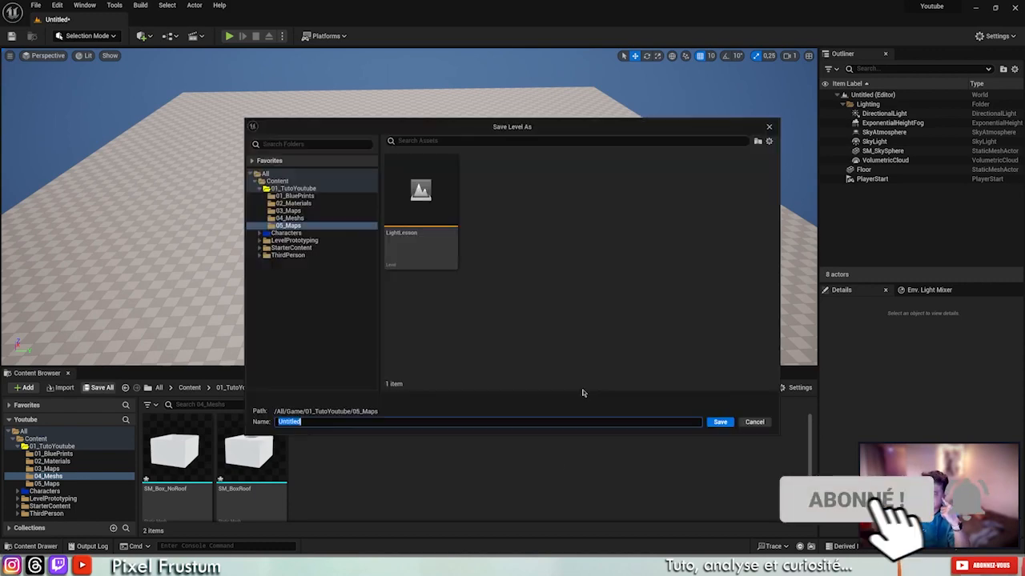
pyautogui.click(753, 425)
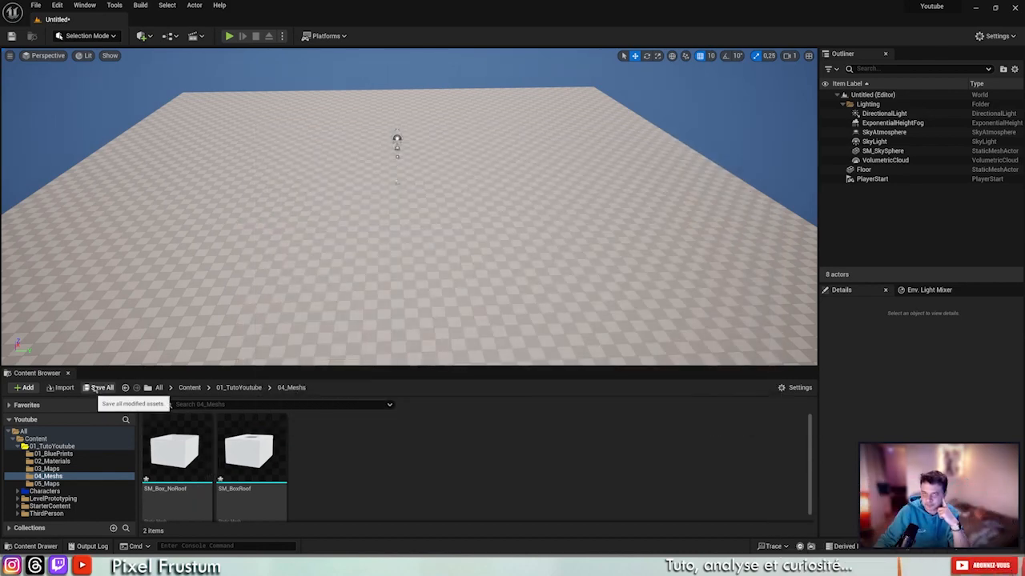
# Create a new level from the Empty Level template without saving the current untitled level.
pyautogui.click(38, 6)
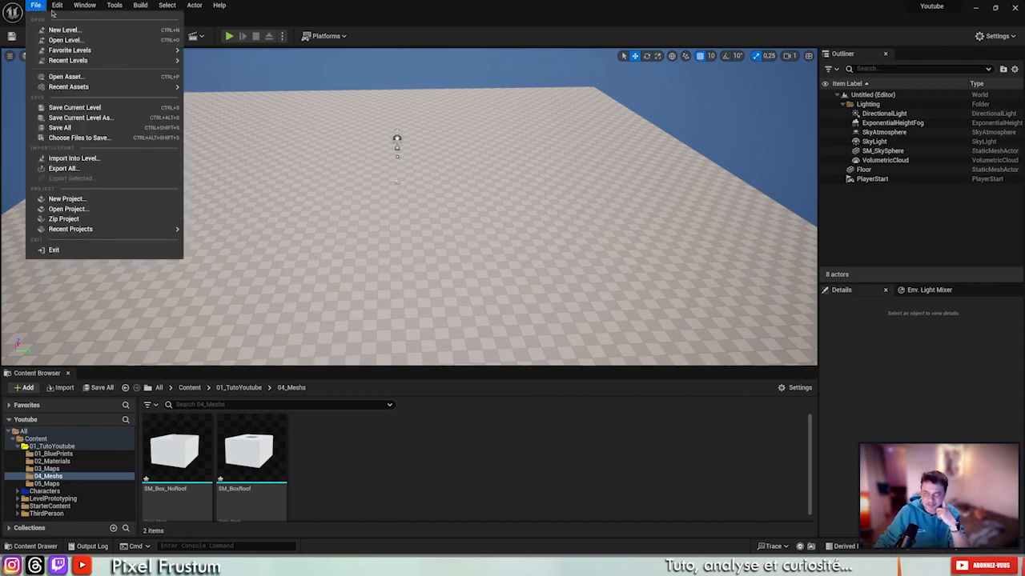
pyautogui.moveTo(57, 5)
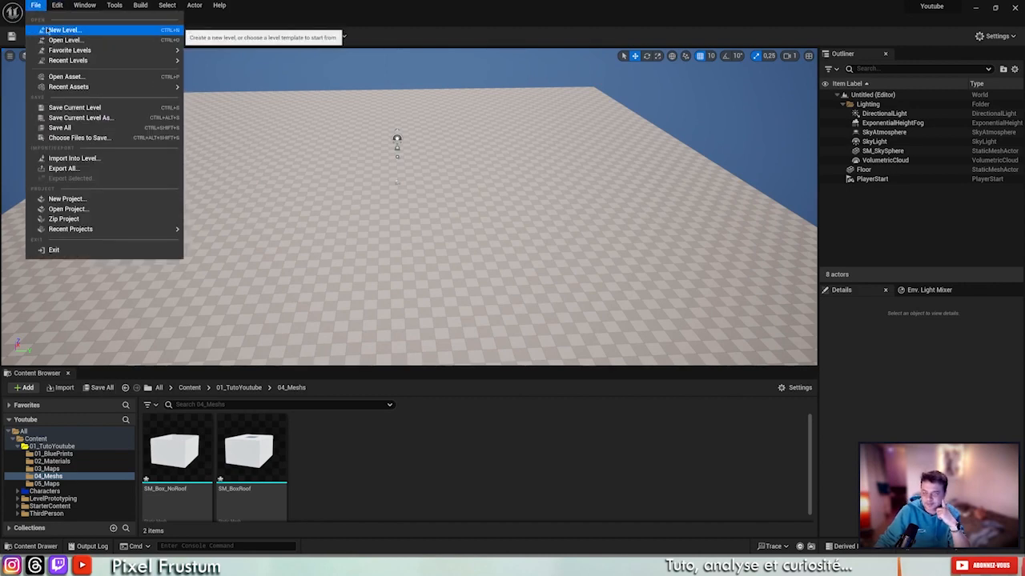
pyautogui.click(47, 30)
pyautogui.click(568, 227)
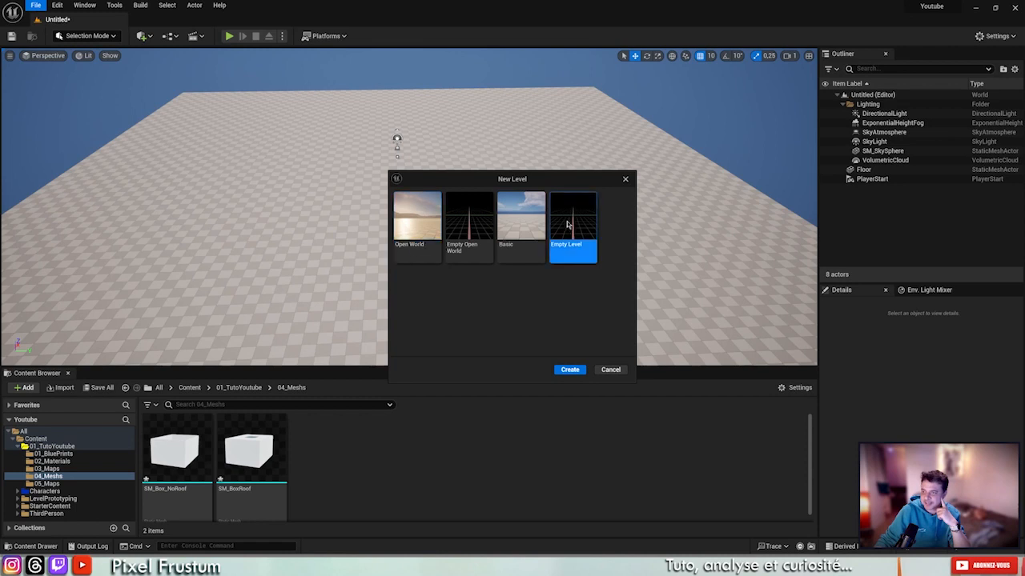
pyautogui.click(569, 371)
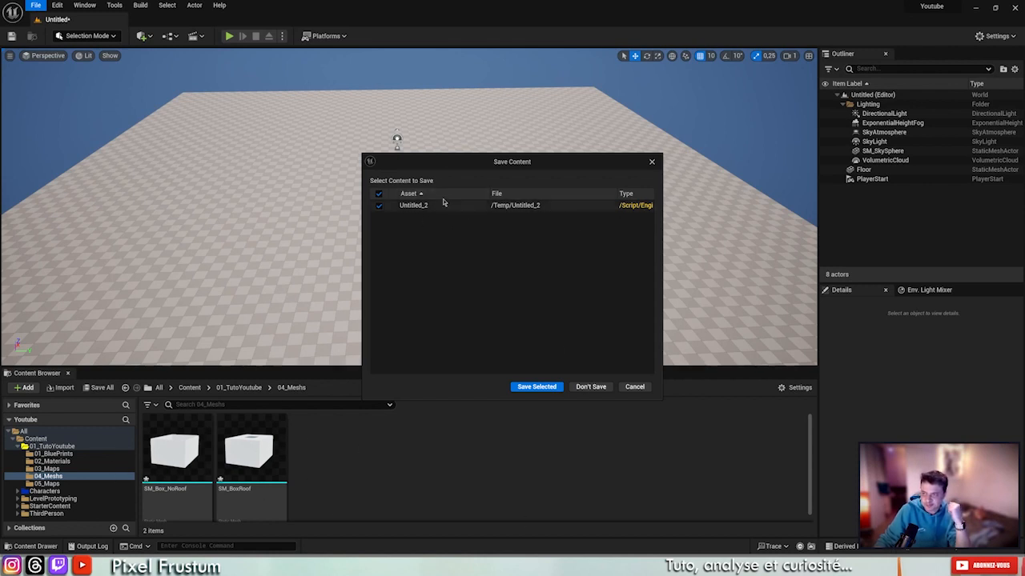
pyautogui.click(594, 391)
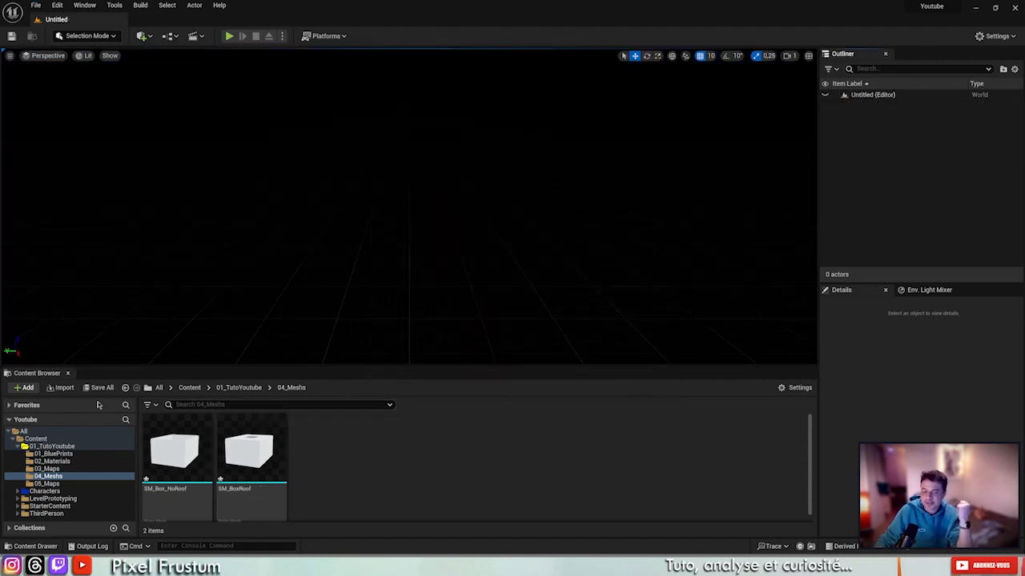
# Save all the modified material instances and box meshes of the project.
pyautogui.click(99, 388)
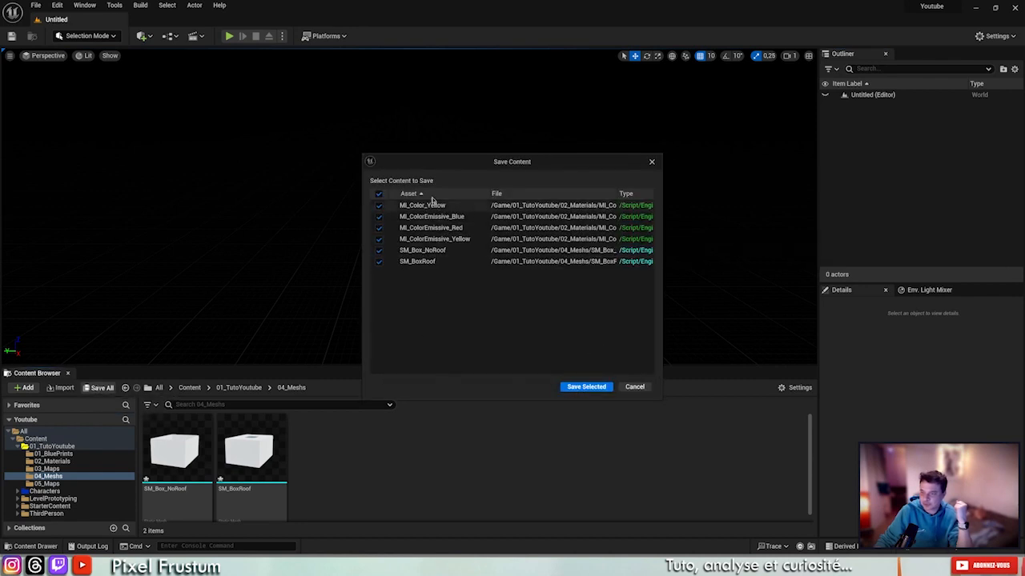
pyautogui.click(593, 387)
pyautogui.moveTo(574, 332); pyautogui.dragTo(613, 336, button='right')
pyautogui.moveTo(445, 215); pyautogui.dragTo(429, 216, button='right')
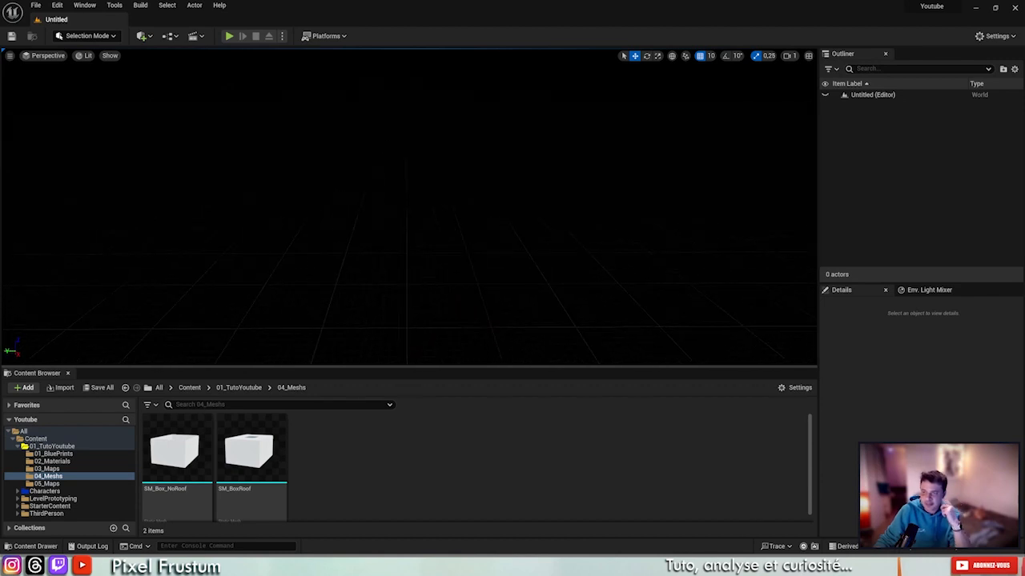
pyautogui.click(36, 5)
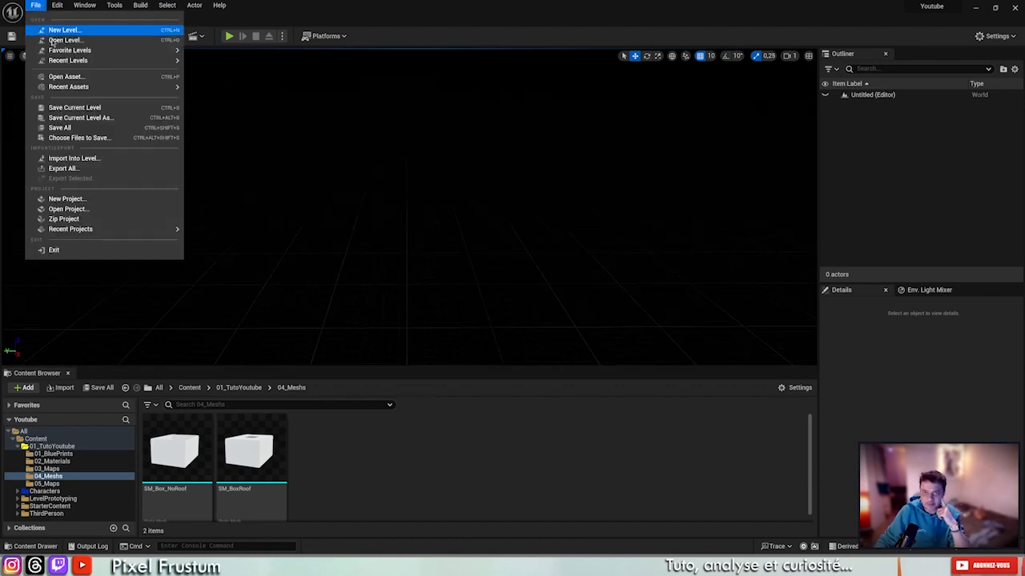
pyautogui.click(83, 130)
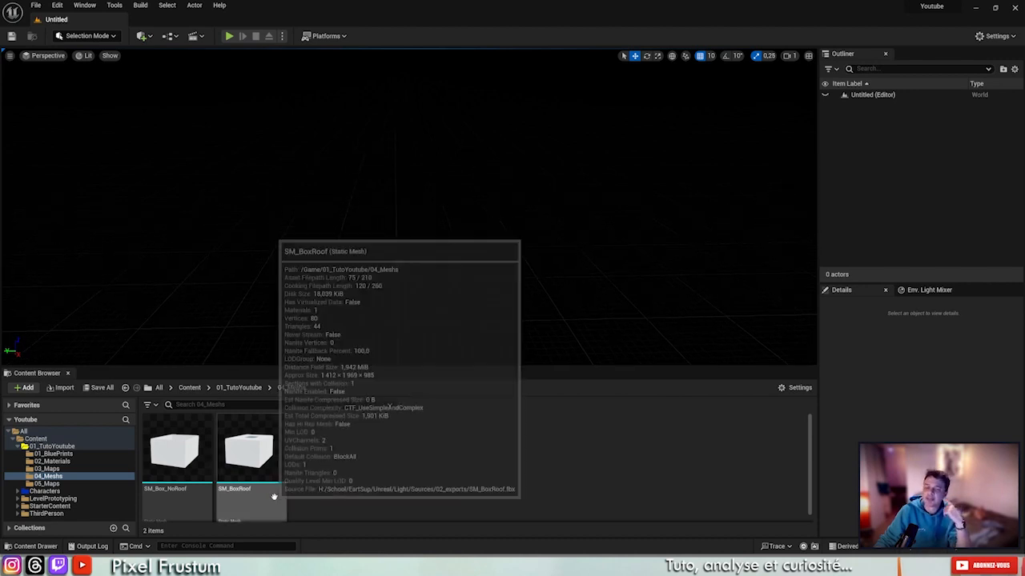
# Place the SM_Box_NoRoof mesh from the 04_Meshs folder in the empty level.
pyautogui.moveTo(270, 470)
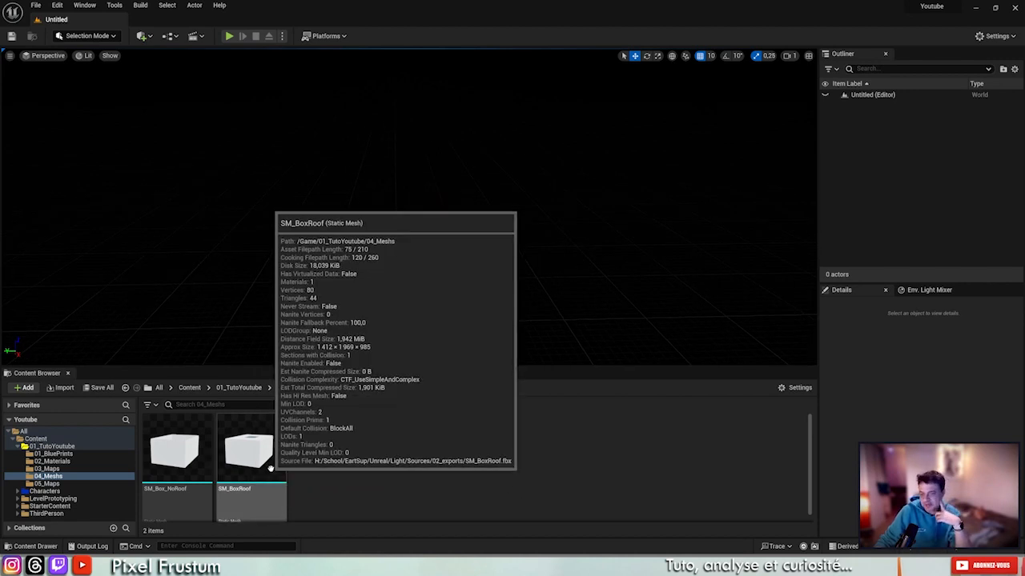
pyautogui.moveTo(186, 451)
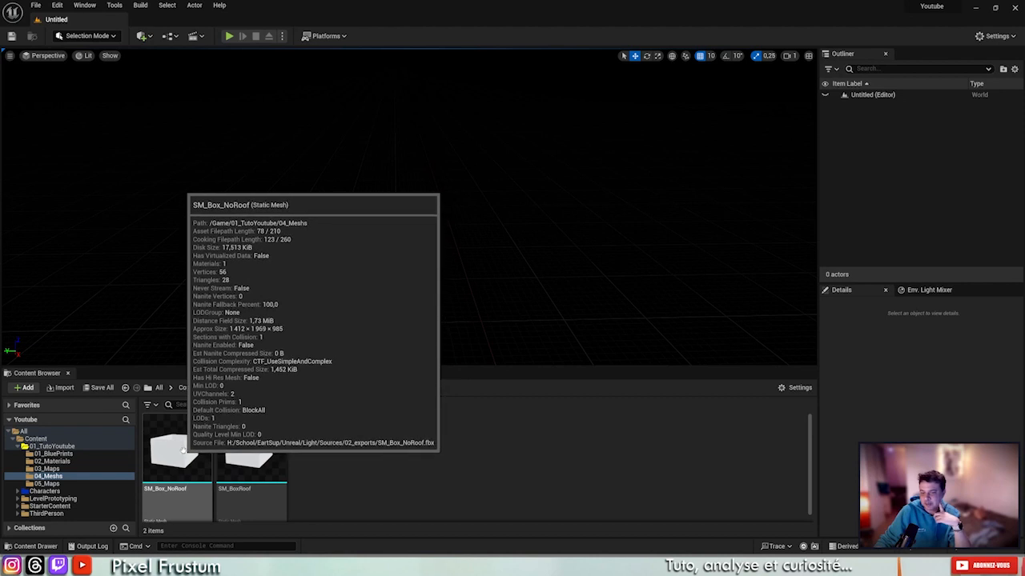
pyautogui.moveTo(184, 452); pyautogui.dragTo(910, 156)
pyautogui.moveTo(511, 200); pyautogui.dragTo(510, 208, button='right')
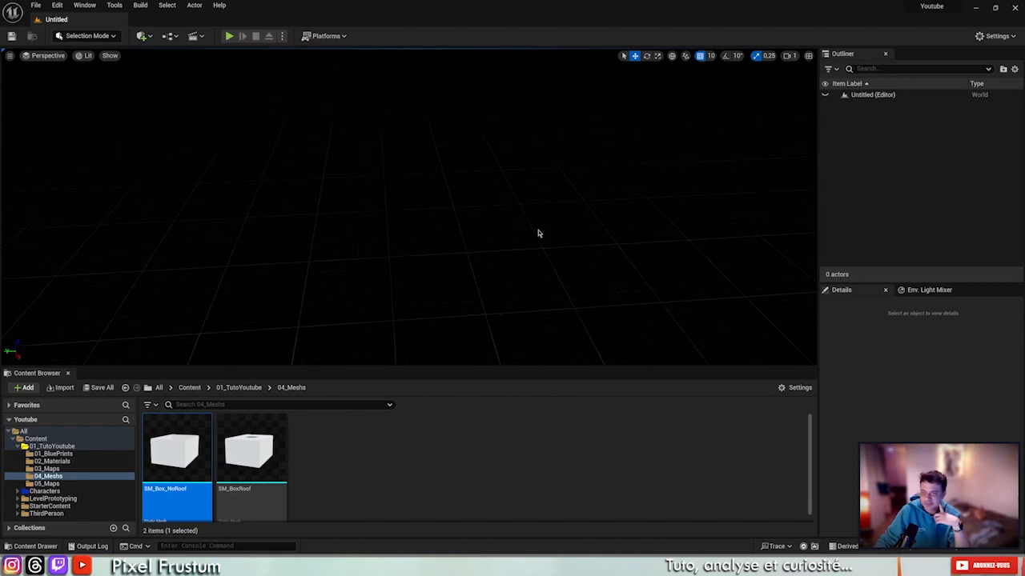
pyautogui.moveTo(190, 449)
pyautogui.moveTo(156, 437); pyautogui.dragTo(327, 192)
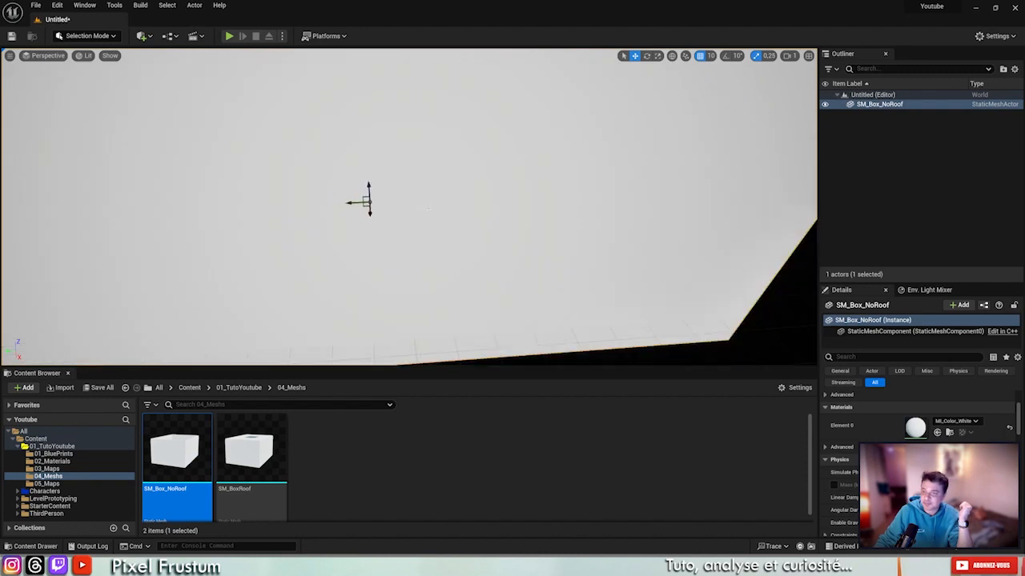
# Set the SM_Box_NoRoof location to 0, 0, 0 on X, Y and Z.
pyautogui.scroll(-10, 429, 209)
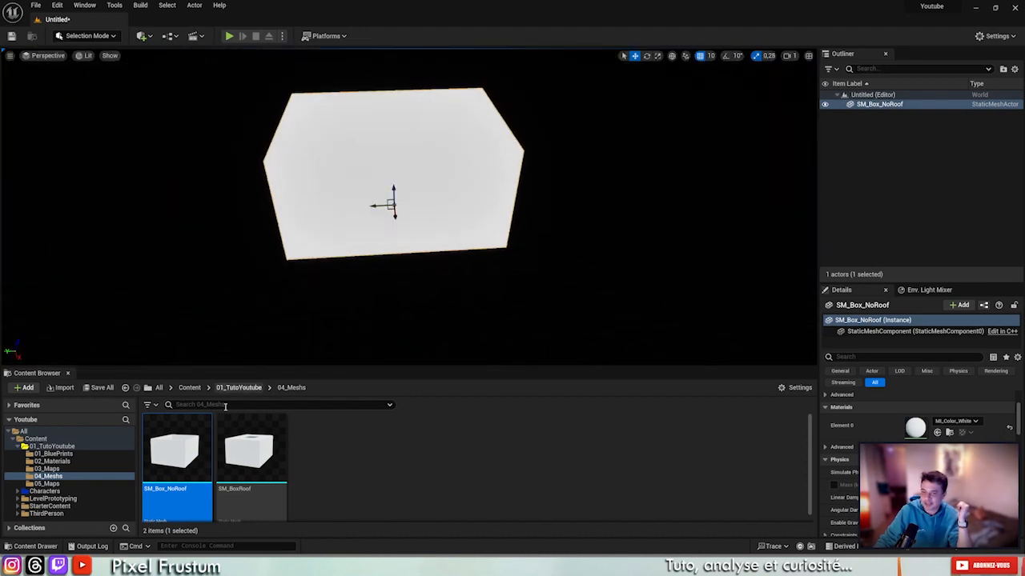
pyautogui.moveTo(433, 168); pyautogui.dragTo(448, 136, button='right')
pyautogui.scroll(4, 430, 175)
pyautogui.moveTo(429, 176); pyautogui.dragTo(411, 198, button='right')
pyautogui.scroll(2, 920, 460)
pyautogui.scroll(2, 921, 448)
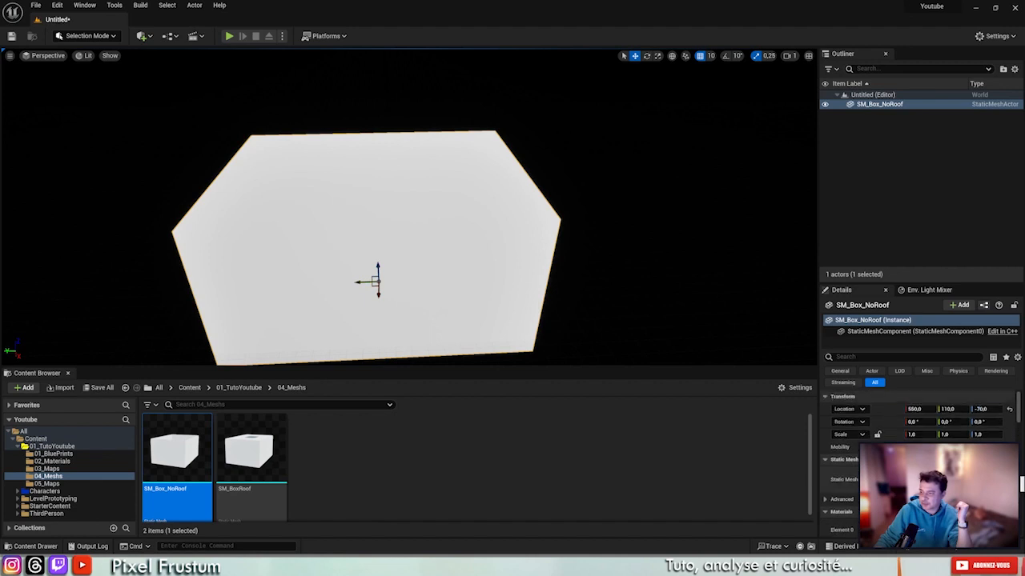
pyautogui.click(917, 409)
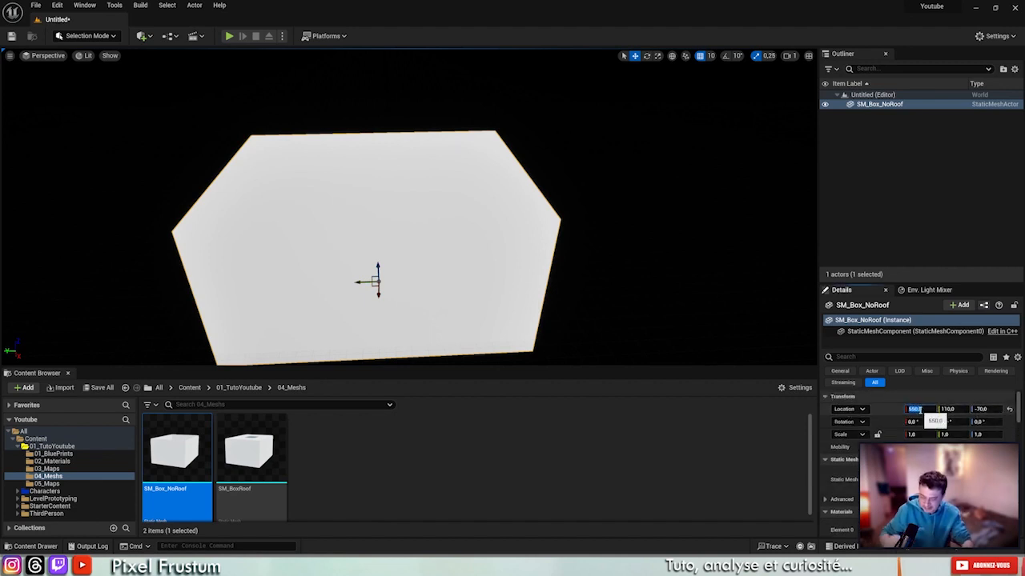
pyautogui.press('Tab')
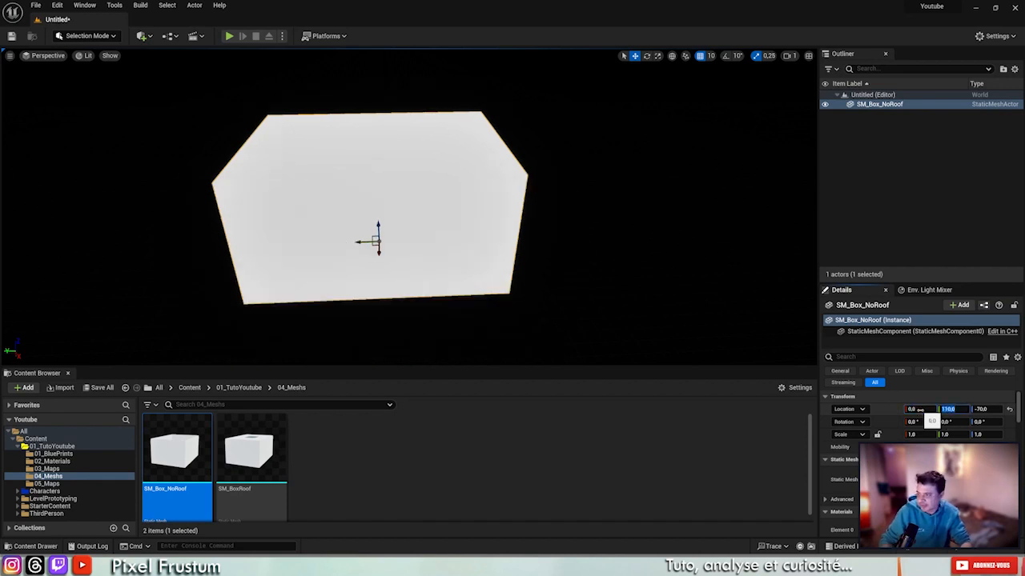
pyautogui.write('0')
pyautogui.press('Tab')
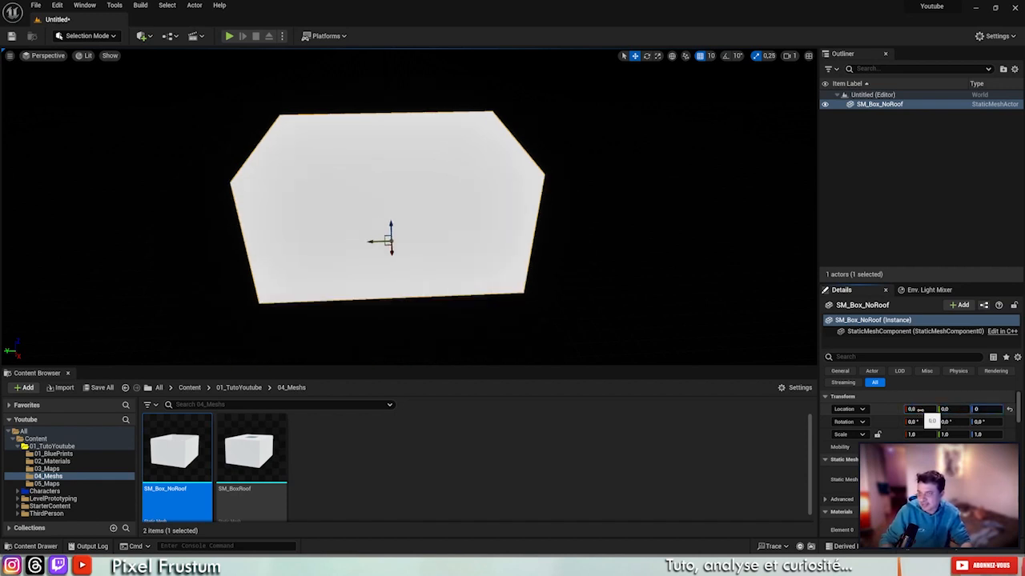
pyautogui.press('Return')
# Inspect the SM_Box_NoRoof mesh in its static mesh editor and close that editor.
pyautogui.moveTo(525, 224); pyautogui.dragTo(572, 154, button='right')
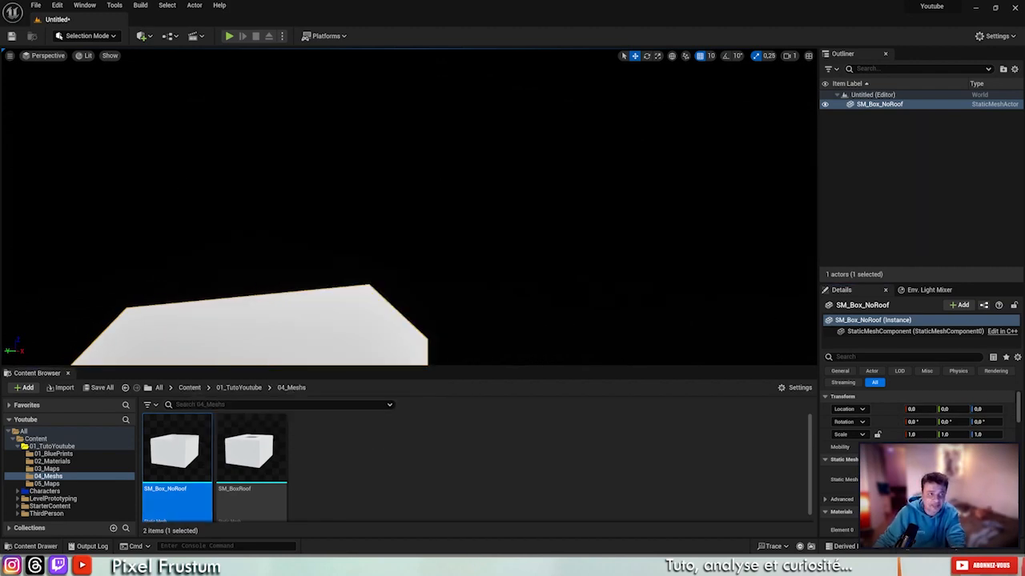
pyautogui.moveTo(0, 152); pyautogui.dragTo(436, 54)
pyautogui.moveTo(344, 233); pyautogui.dragTo(213, 212, button='right')
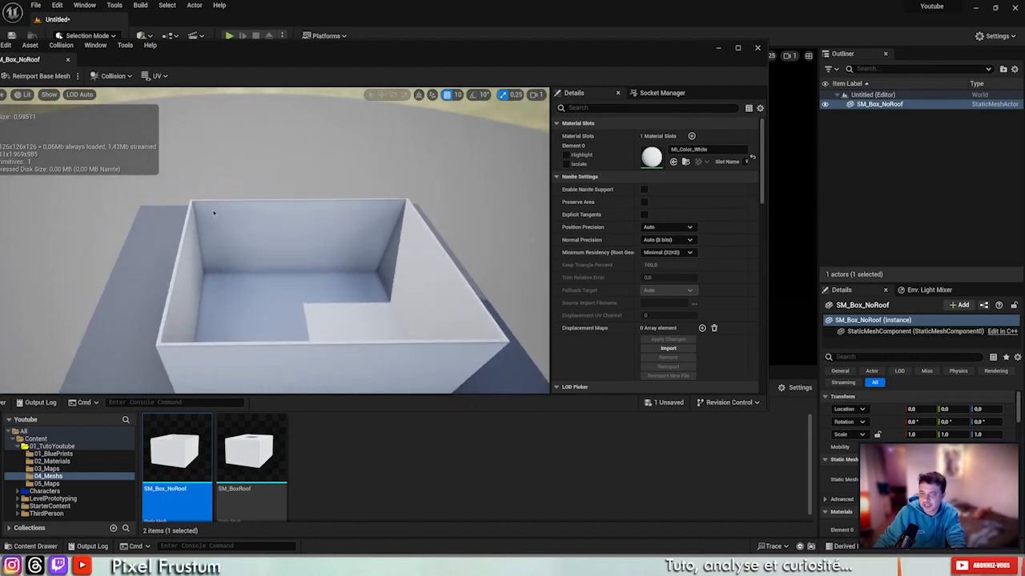
pyautogui.click(757, 49)
# Compare the box in the Unlit view mode and in the Lit view mode, ending in Lit.
pyautogui.moveTo(480, 200); pyautogui.dragTo(345, 287, button='right')
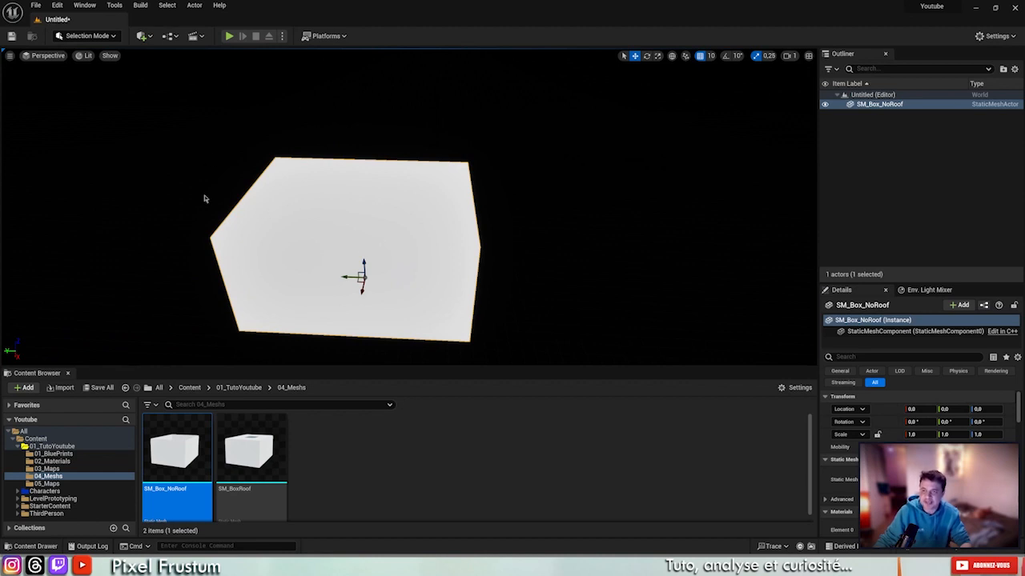
pyautogui.click(82, 56)
pyautogui.click(105, 93)
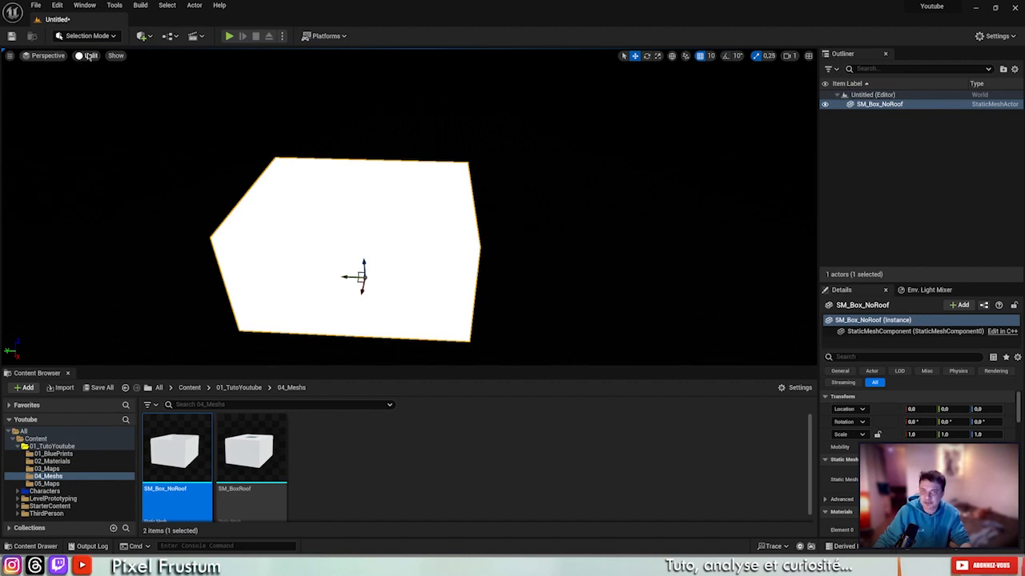
pyautogui.click(88, 56)
pyautogui.click(96, 82)
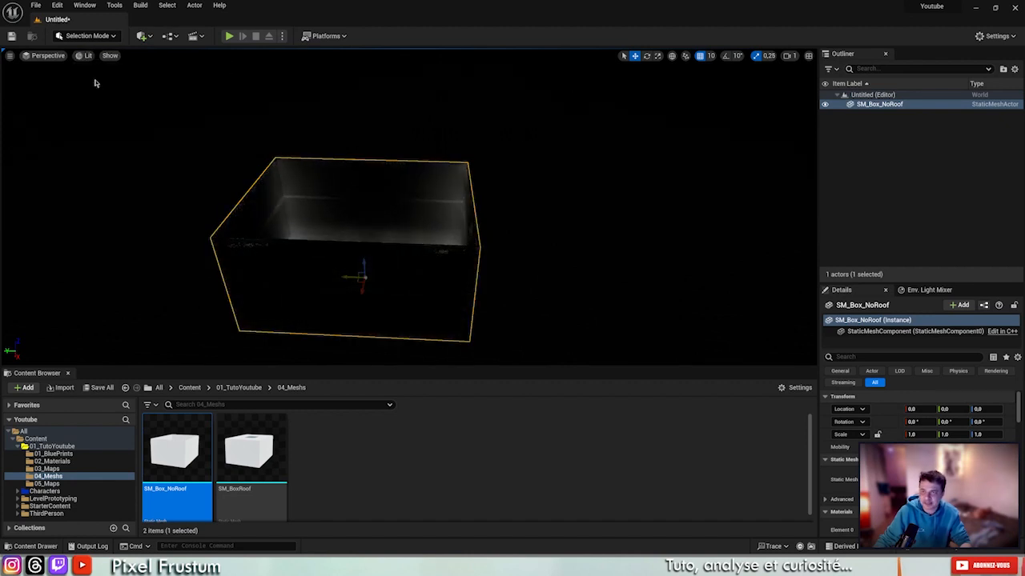
# Examine the box from several angles in the level without lights, both deselected and selected.
pyautogui.press('d')
pyautogui.moveTo(615, 260); pyautogui.dragTo(516, 266, button='right')
pyautogui.click(529, 243)
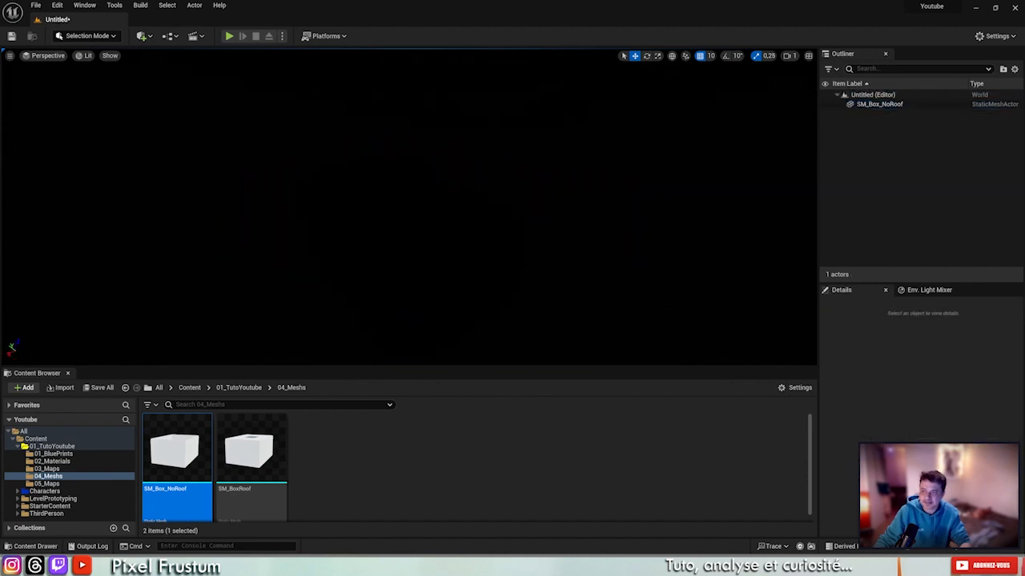
pyautogui.click(881, 104)
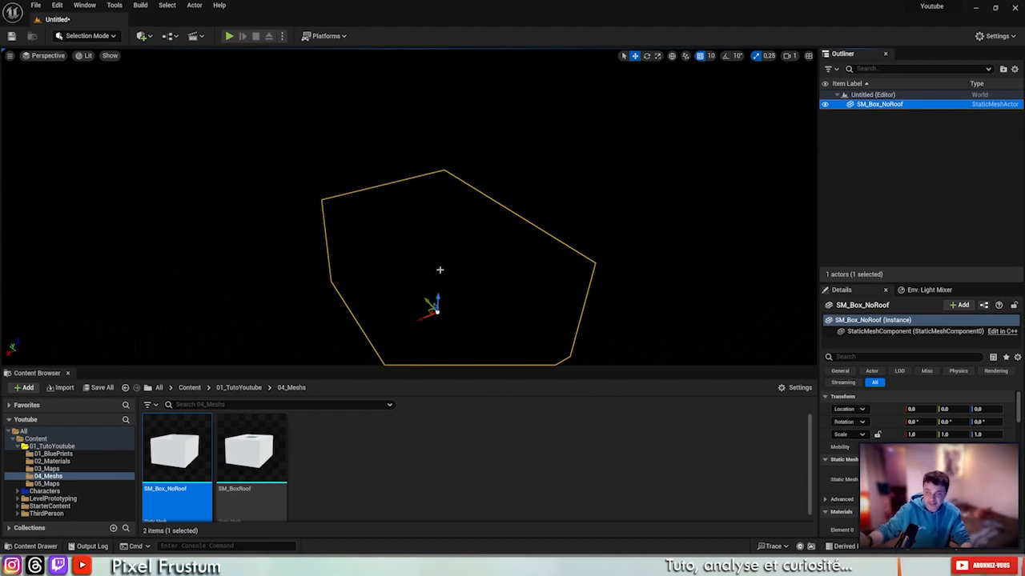
pyautogui.moveTo(442, 267); pyautogui.dragTo(585, 289, button='right')
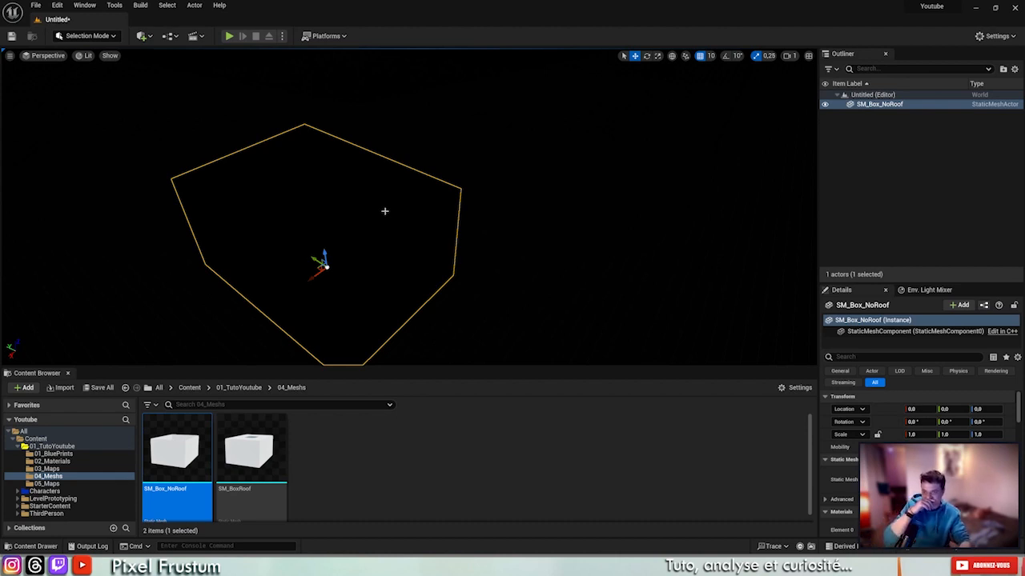
pyautogui.moveTo(513, 243); pyautogui.dragTo(490, 243, button='right')
pyautogui.click(598, 218)
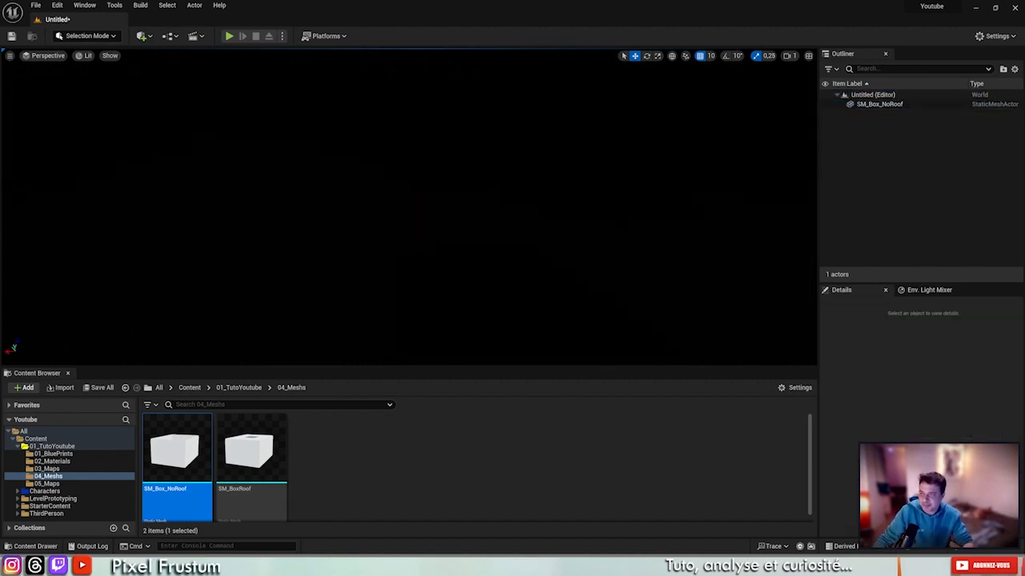
pyautogui.click(879, 104)
pyautogui.moveTo(574, 233); pyautogui.dragTo(532, 236, button='right')
pyautogui.scroll(8, 408, 200)
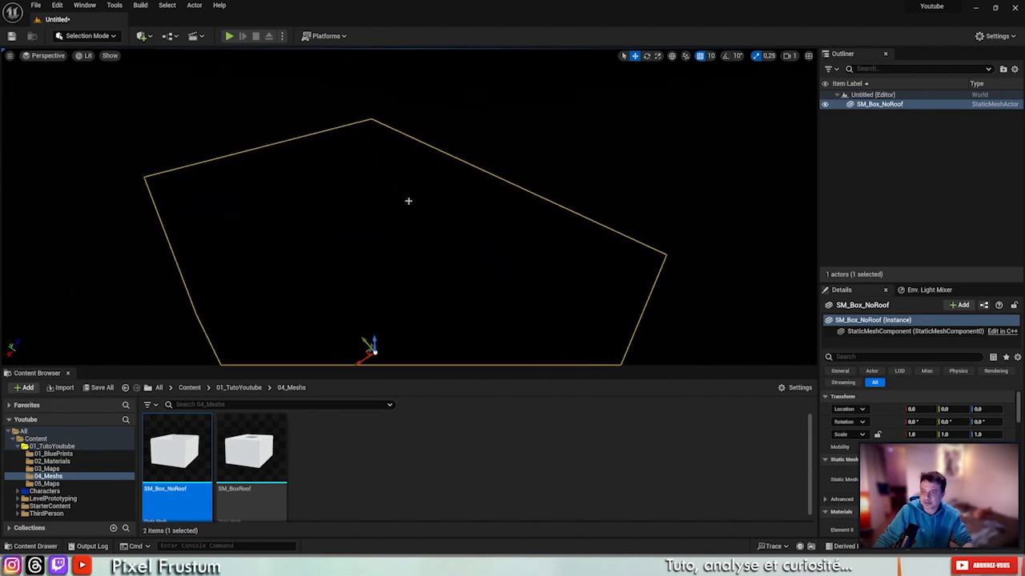
pyautogui.scroll(-8, 407, 200)
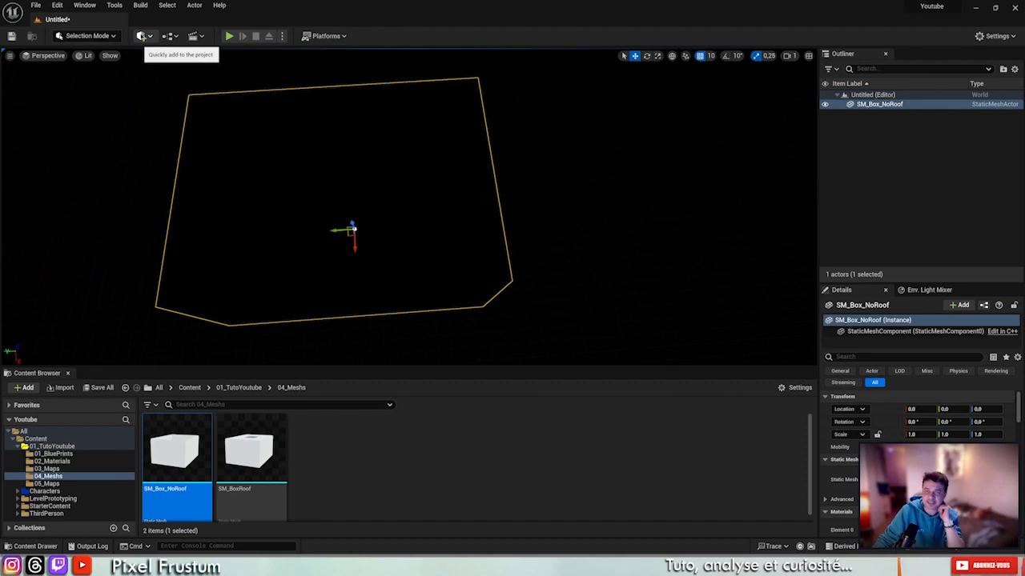
# Place a point light inside the roofless box at about location -30, -660, 50.
pyautogui.click(141, 37)
pyautogui.moveTo(172, 126)
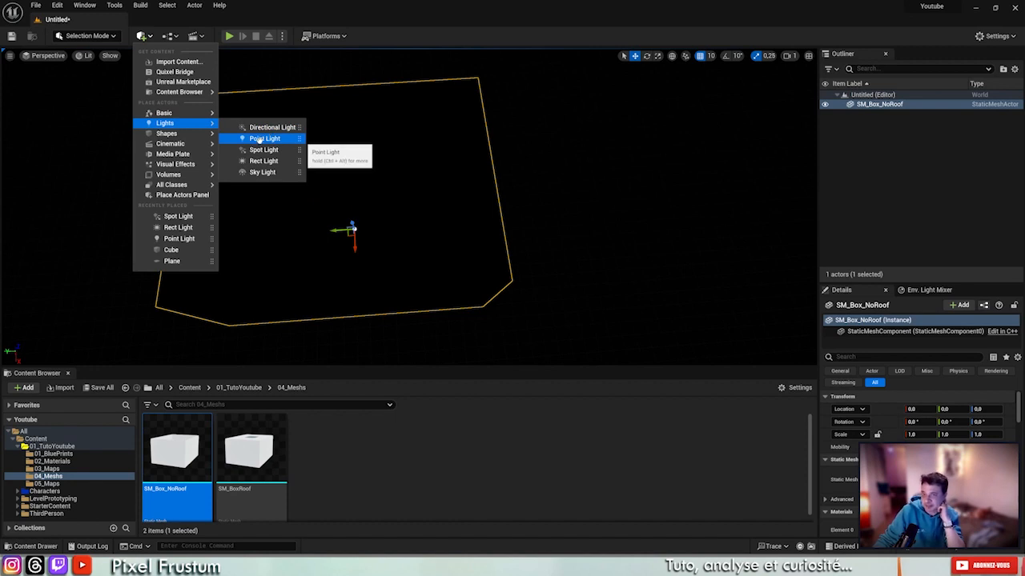
pyautogui.moveTo(264, 139); pyautogui.dragTo(435, 218)
# Examine from several angles how the point light illuminates the inside of the box.
pyautogui.moveTo(517, 186); pyautogui.dragTo(422, 214, button='right')
pyautogui.press('w')
pyautogui.press('s')
pyautogui.press('w')
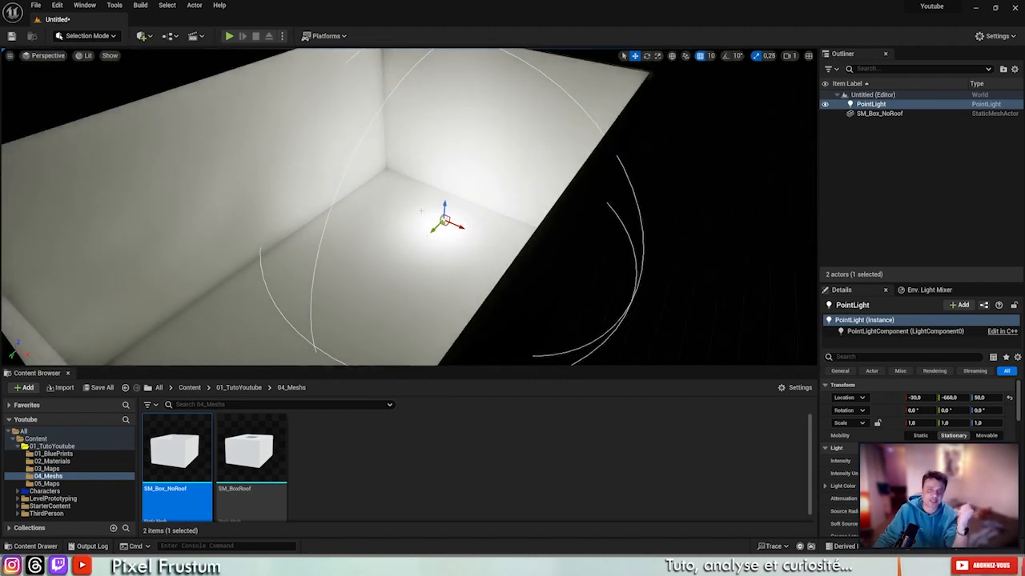
pyautogui.press('s')
pyautogui.moveTo(404, 203); pyautogui.dragTo(433, 236, button='right')
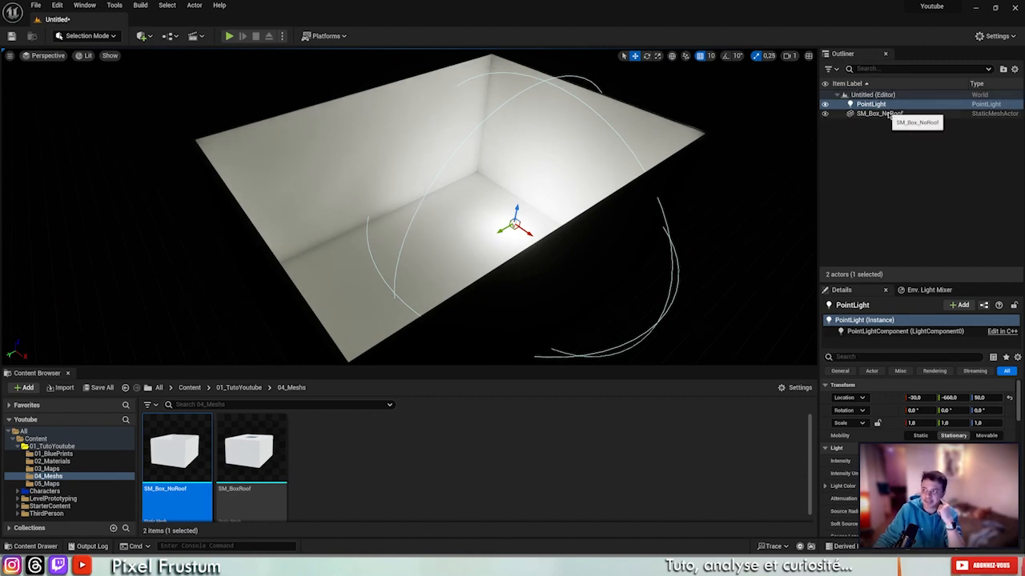
pyautogui.moveTo(582, 165); pyautogui.dragTo(540, 160, button='right')
pyautogui.press('w')
pyautogui.scroll(-2, 582, 165)
pyautogui.press('w')
pyautogui.press('s')
# Place a cylinder on the floor near the middle of the roofless box at about location -70, 0, 0.
pyautogui.click(141, 37)
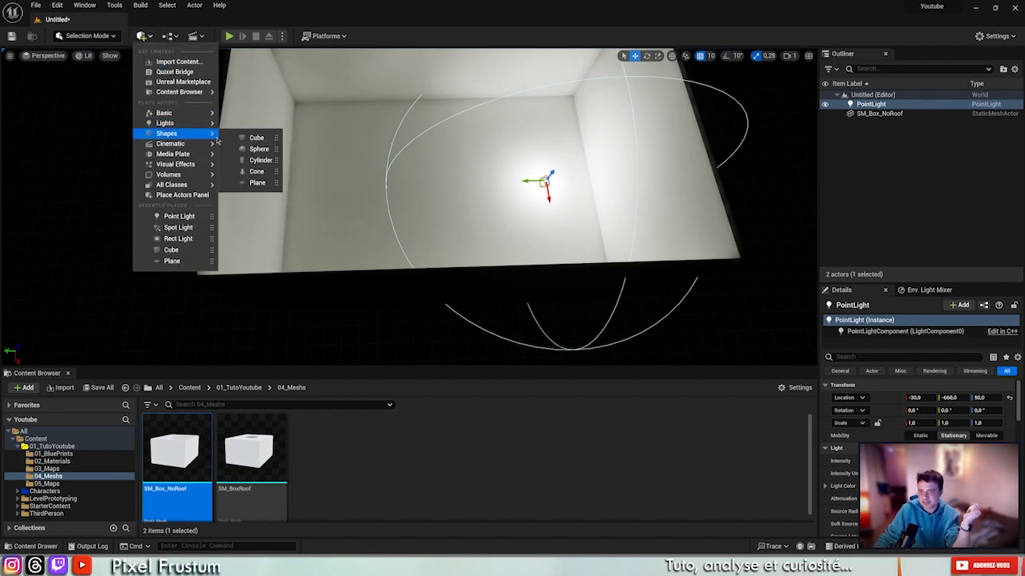
pyautogui.moveTo(254, 160); pyautogui.dragTo(438, 184)
pyautogui.scroll(8, 439, 187)
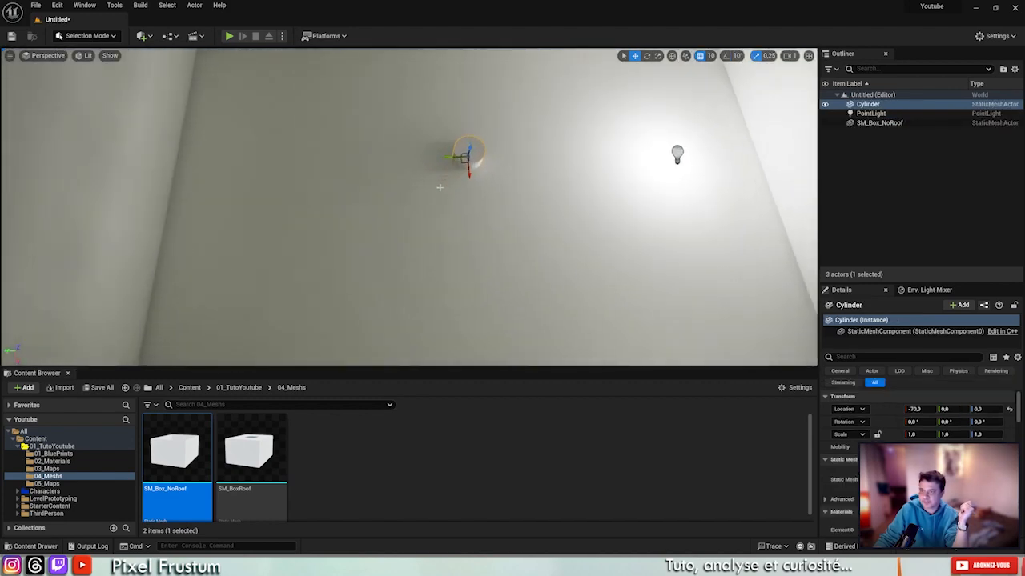
pyautogui.moveTo(439, 187); pyautogui.dragTo(347, 195, button='right')
pyautogui.moveTo(352, 239); pyautogui.dragTo(368, 327, button='right')
pyautogui.scroll(-3, 690, 279)
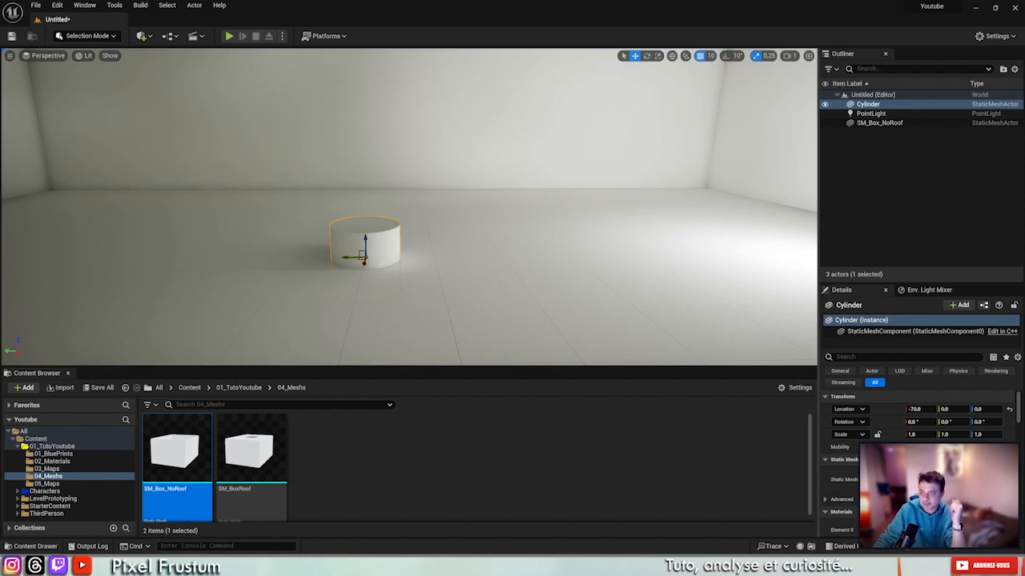
# Raise the cylinder above the box floor to a Z location of about 260.
pyautogui.moveTo(409, 258)
pyautogui.mouseDown(button='middle')
pyautogui.moveTo(420, 352)
pyautogui.moveTo(413, 243)
pyautogui.mouseUp(button='middle')
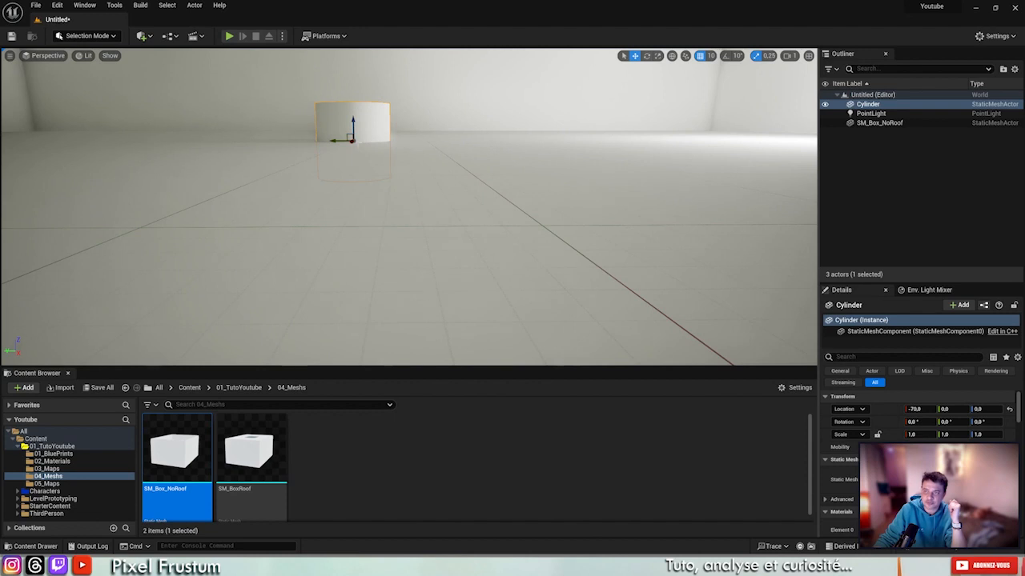
pyautogui.moveTo(384, 145); pyautogui.dragTo(389, 167, button='right')
pyautogui.scroll(-5, 376, 203)
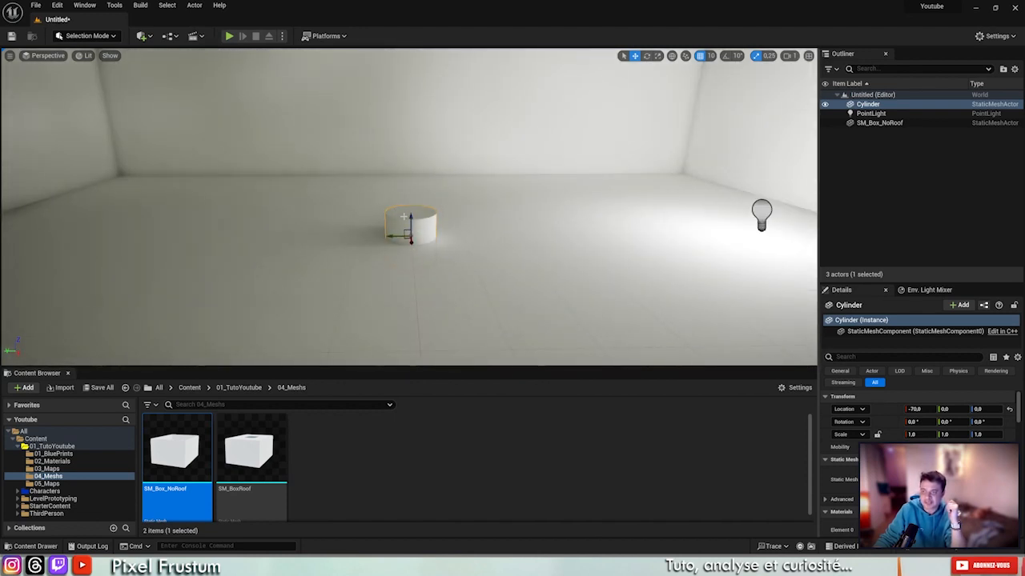
pyautogui.moveTo(410, 218); pyautogui.dragTo(421, 102)
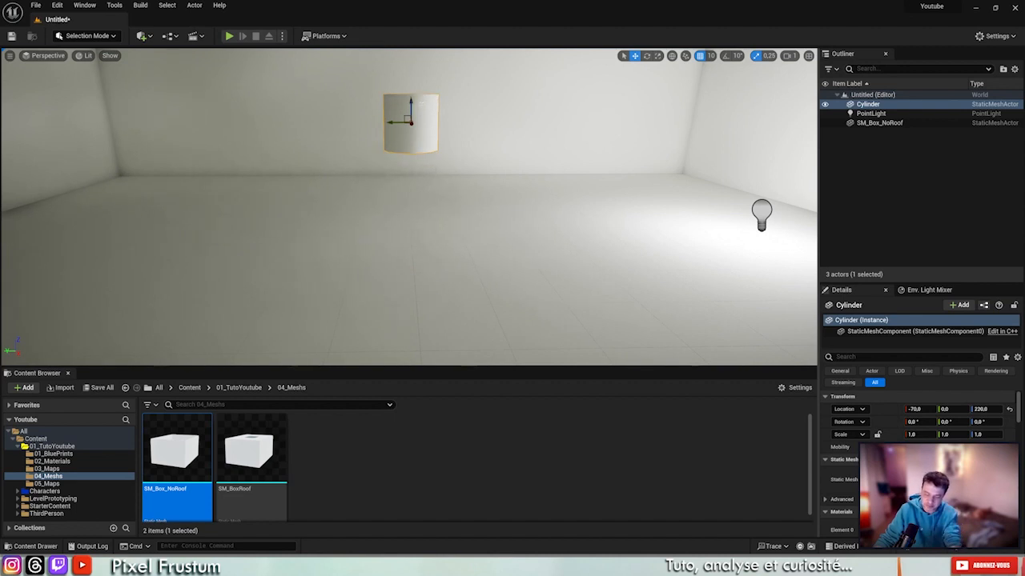
pyautogui.moveTo(453, 148); pyautogui.dragTo(462, 133, button='right')
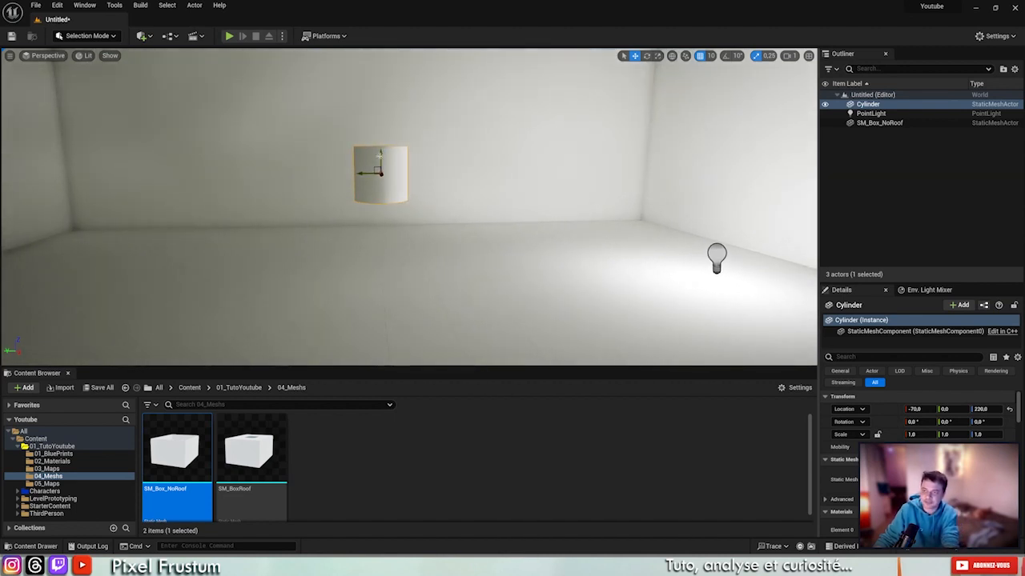
pyautogui.moveTo(383, 154); pyautogui.dragTo(378, 133)
# Stretch the cylinder vertically into a tall column and thicken it evenly in X and Y.
pyautogui.moveTo(401, 168); pyautogui.dragTo(417, 195, button='right')
pyautogui.scroll(-5, 402, 168)
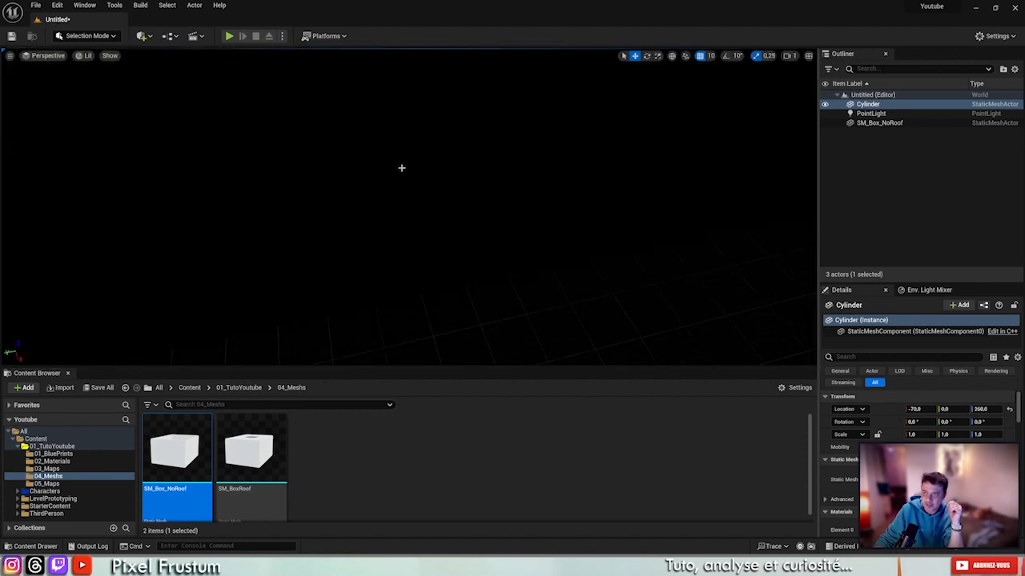
pyautogui.moveTo(380, 153); pyautogui.dragTo(362, 140, button='right')
pyautogui.press('f')
pyautogui.scroll(-10, 391, 160)
pyautogui.moveTo(398, 217); pyautogui.dragTo(412, 280, button='right')
pyautogui.scroll(-4, 353, 245)
pyautogui.press('r')
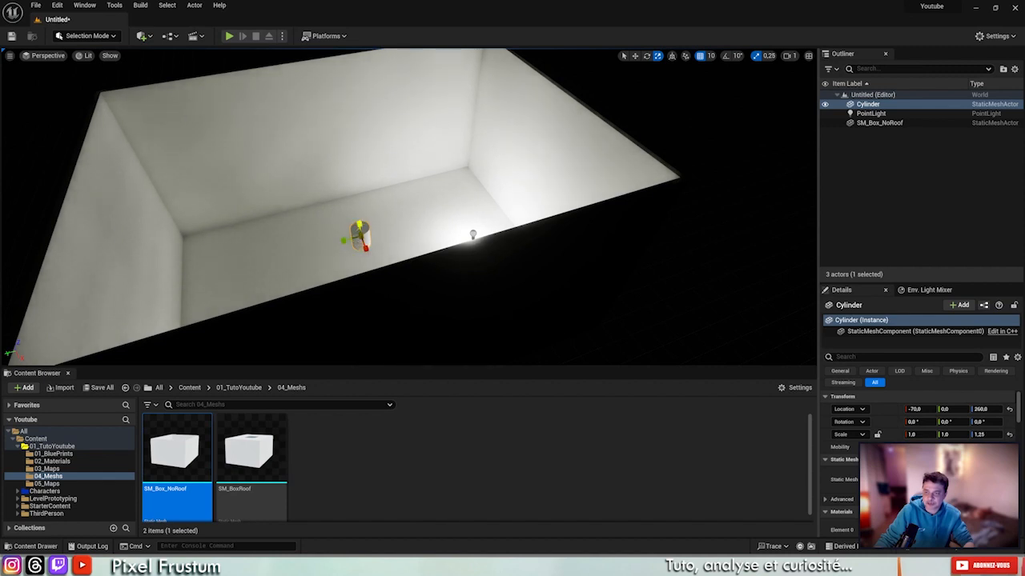
pyautogui.moveTo(359, 224); pyautogui.dragTo(358, 177)
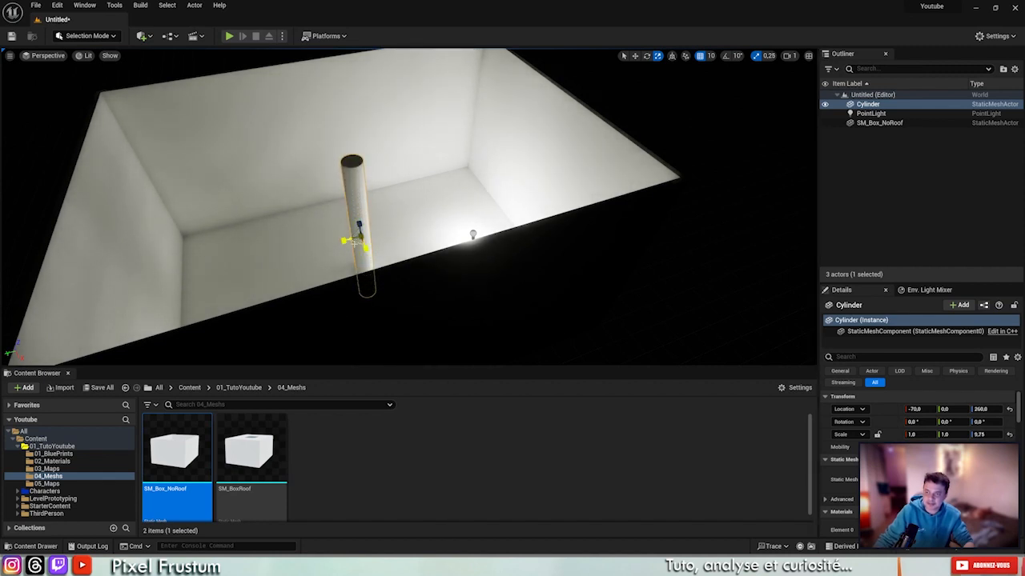
pyautogui.moveTo(355, 243); pyautogui.dragTo(360, 193)
# Raise the column so that more of it stands above the box floor.
pyautogui.moveTo(359, 216); pyautogui.dragTo(240, 204, button='right')
pyautogui.press('w')
pyautogui.press('s')
pyautogui.moveTo(486, 245); pyautogui.dragTo(547, 226, button='right')
pyautogui.moveTo(432, 239); pyautogui.dragTo(428, 232, button='right')
pyautogui.press('w')
pyautogui.moveTo(431, 235); pyautogui.dragTo(431, 117)
pyautogui.moveTo(430, 118); pyautogui.dragTo(457, 222, button='right')
# Finish the column's scale at 2, 2, 11.75 and lower it to a Z location of about 540.
pyautogui.press('s')
pyautogui.press('r')
pyautogui.moveTo(441, 260); pyautogui.dragTo(441, 264)
pyautogui.moveTo(441, 264); pyautogui.dragTo(410, 227, button='right')
pyautogui.moveTo(432, 161); pyautogui.dragTo(439, 196)
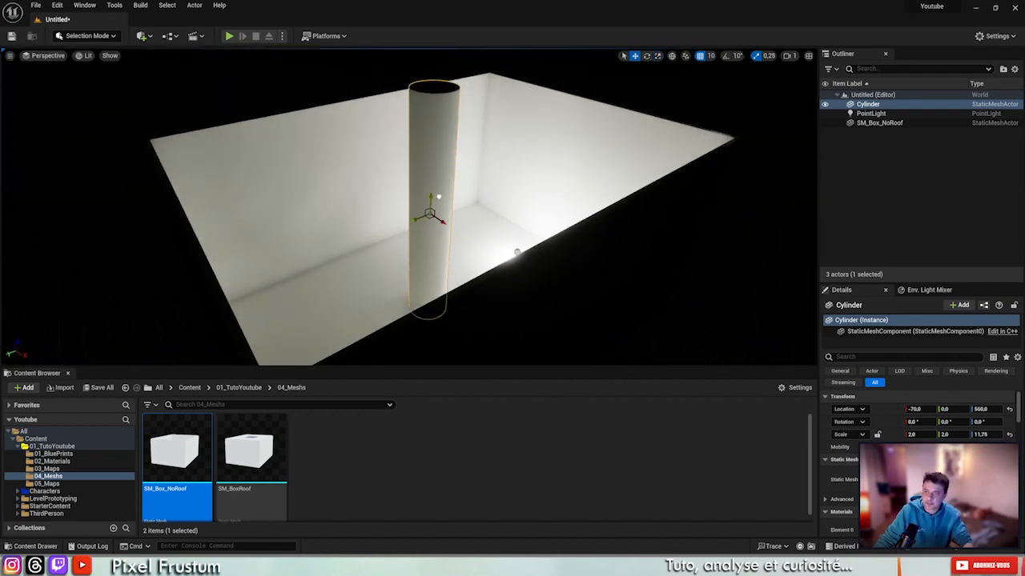
pyautogui.moveTo(439, 198); pyautogui.dragTo(368, 222, button='right')
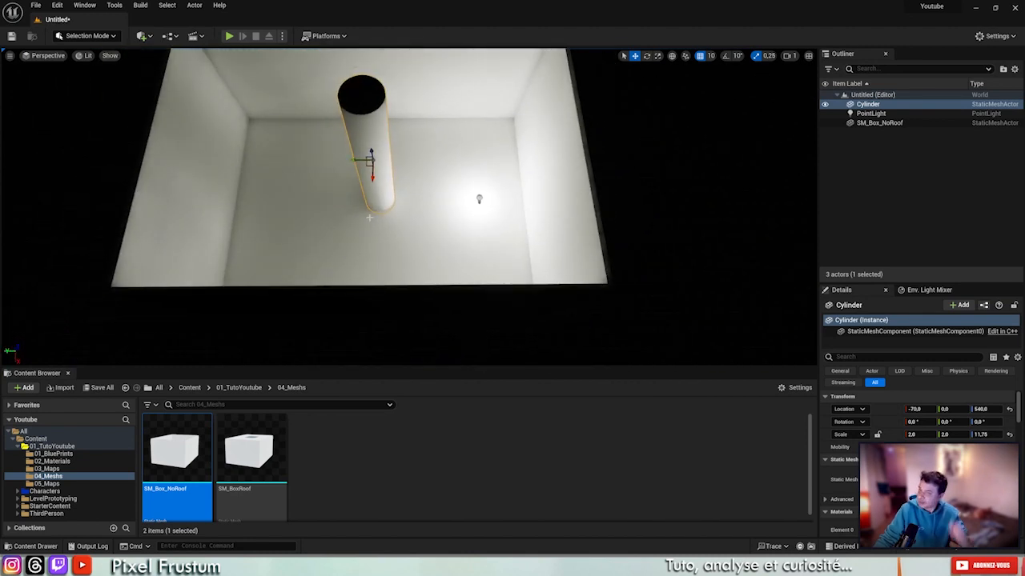
# Place a sphere inside the box at about location 300, 740, 0 and scale it uniformly to 5.5.
pyautogui.click(144, 36)
pyautogui.moveTo(185, 135)
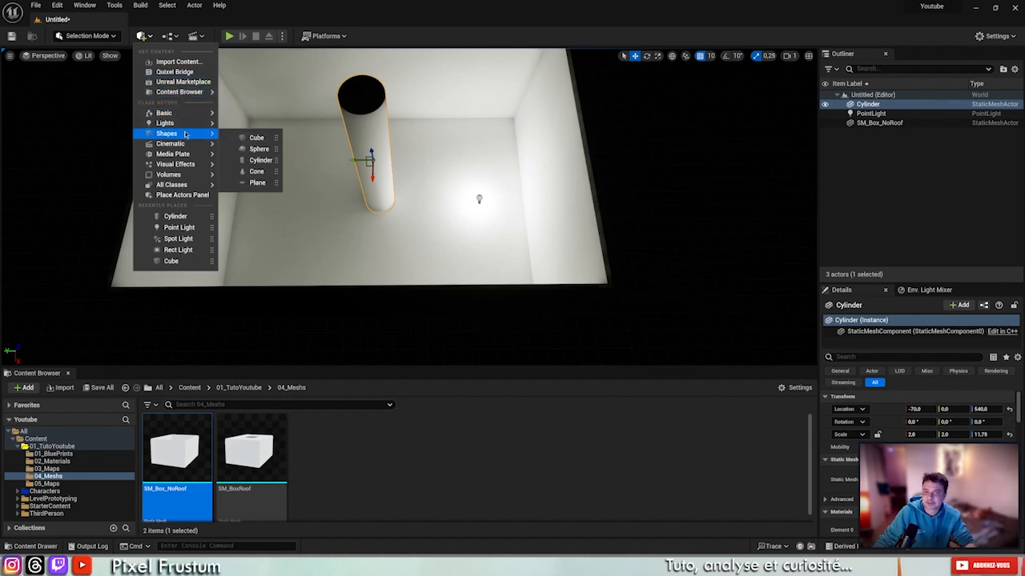
pyautogui.moveTo(257, 150); pyautogui.dragTo(266, 254)
pyautogui.press('w')
pyautogui.moveTo(283, 239); pyautogui.dragTo(370, 254, button='right')
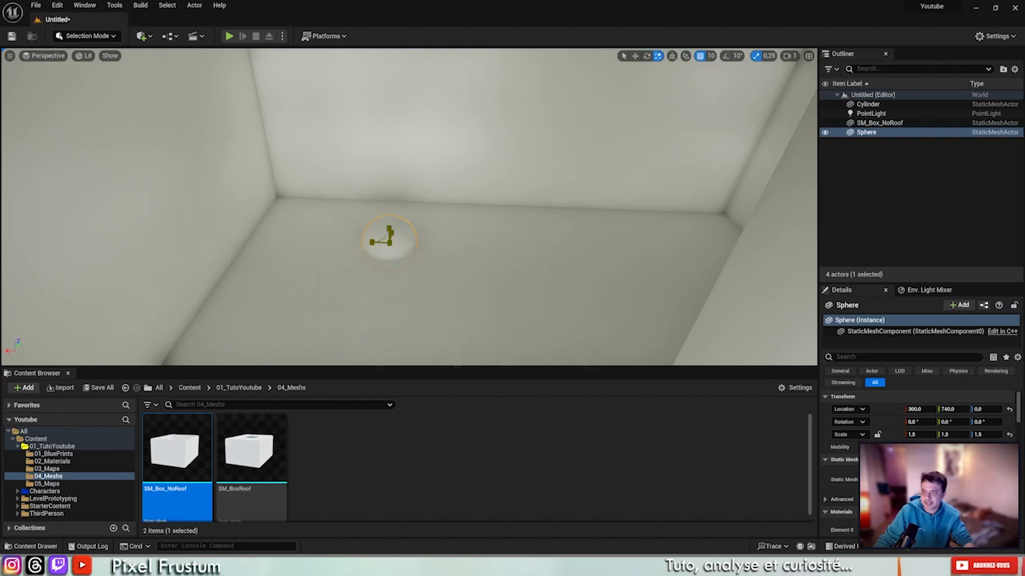
pyautogui.moveTo(390, 243); pyautogui.dragTo(414, 216)
pyautogui.moveTo(322, 190); pyautogui.dragTo(296, 185, button='right')
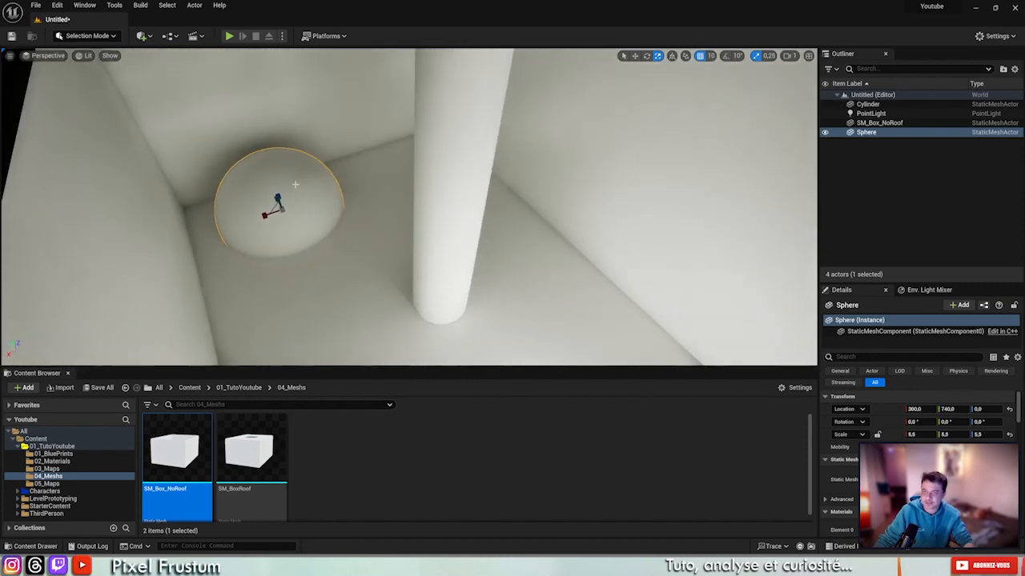
# Raise the sphere and shift it into the box corner at about location 390, 770, 210.
pyautogui.moveTo(276, 198); pyautogui.dragTo(239, 178)
pyautogui.moveTo(337, 196); pyautogui.dragTo(386, 215, button='right')
pyautogui.click(426, 221)
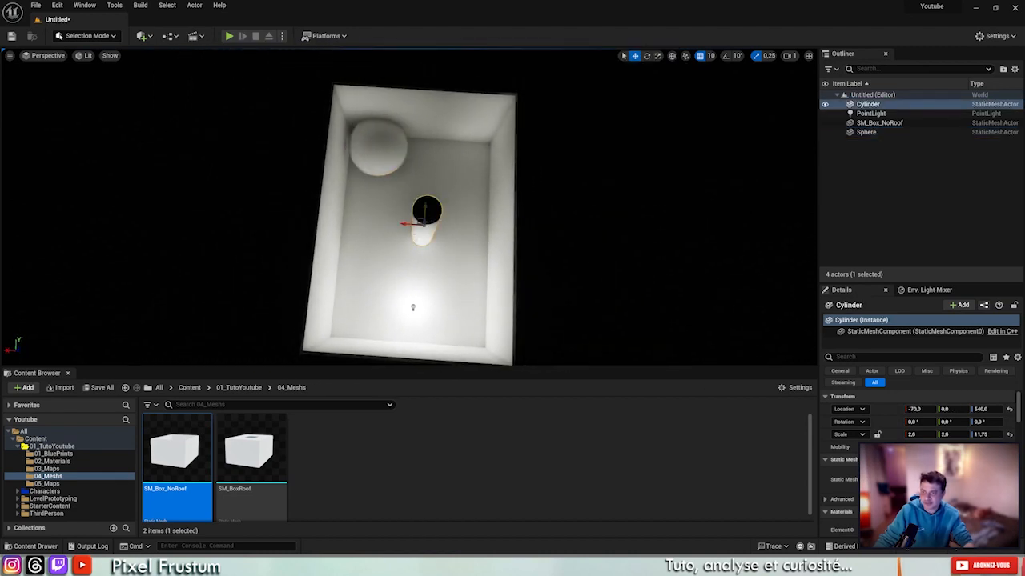
# Try lowering the sphere to Z 190, undo that, and shift the sphere horizontally to about location 400, 710, 210.
pyautogui.click(374, 154)
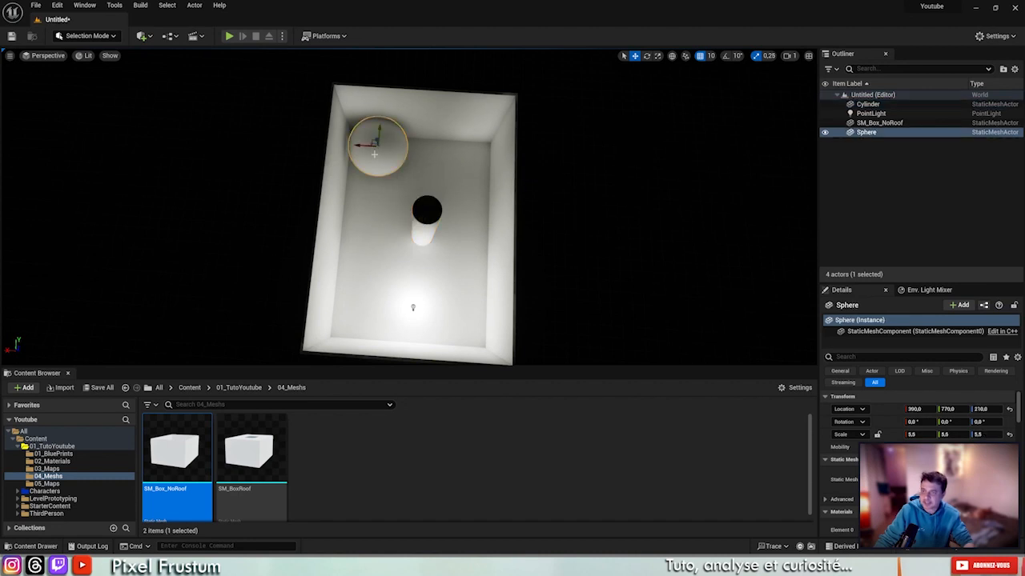
pyautogui.moveTo(370, 138); pyautogui.dragTo(374, 138, button='right')
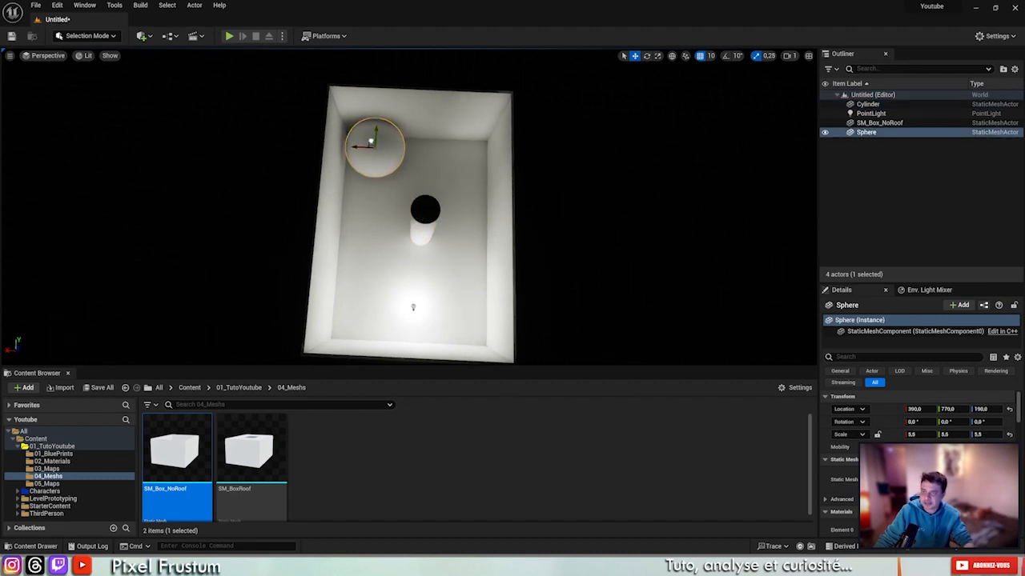
pyautogui.moveTo(371, 142); pyautogui.dragTo(370, 144)
pyautogui.hotkey('ctrl', 'z')
pyautogui.moveTo(401, 160)
pyautogui.mouseDown(button='right')
pyautogui.moveTo(434, 169)
pyautogui.moveTo(400, 141)
pyautogui.mouseUp(button='right')
pyautogui.scroll(3, 440, 178)
pyautogui.moveTo(426, 138); pyautogui.dragTo(423, 146)
pyautogui.moveTo(408, 144); pyautogui.dragTo(414, 192, button='right')
pyautogui.scroll(3, 408, 144)
pyautogui.scroll(5, 408, 144)
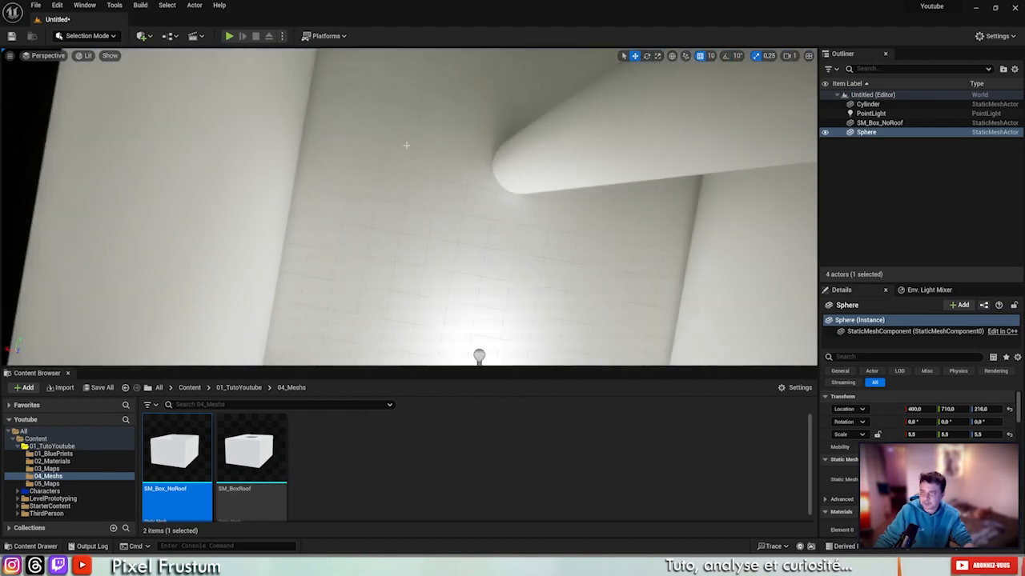
# Place a plane in the free far corner of the box and enlarge it to several times its size.
pyautogui.moveTo(407, 144); pyautogui.dragTo(309, 242, button='right')
pyautogui.scroll(-5, 310, 246)
pyautogui.scroll(-5, 311, 246)
pyautogui.moveTo(414, 211); pyautogui.dragTo(392, 200, button='right')
pyautogui.scroll(4, 414, 201)
pyautogui.scroll(-3, 414, 211)
pyautogui.click(141, 37)
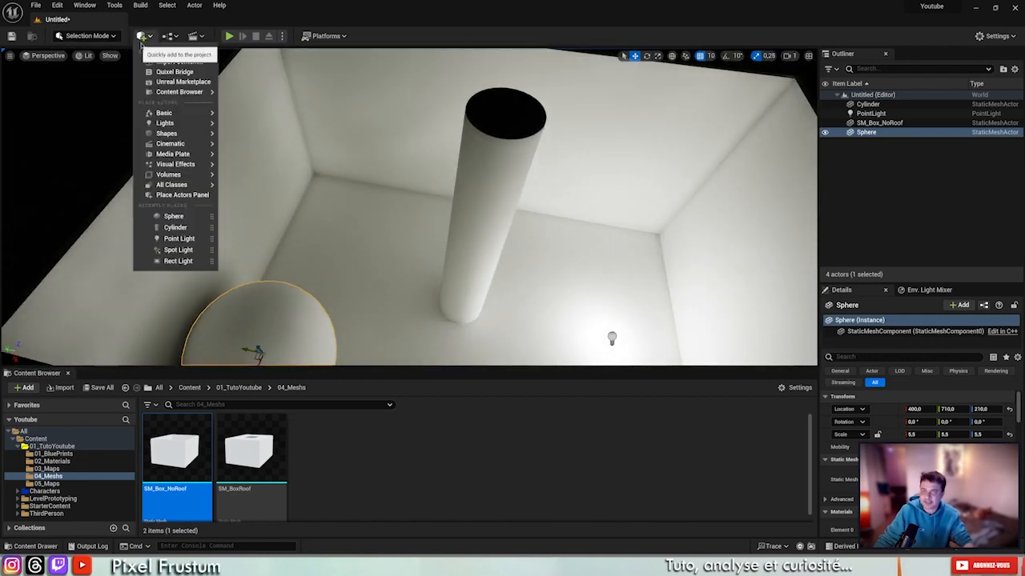
pyautogui.moveTo(171, 136)
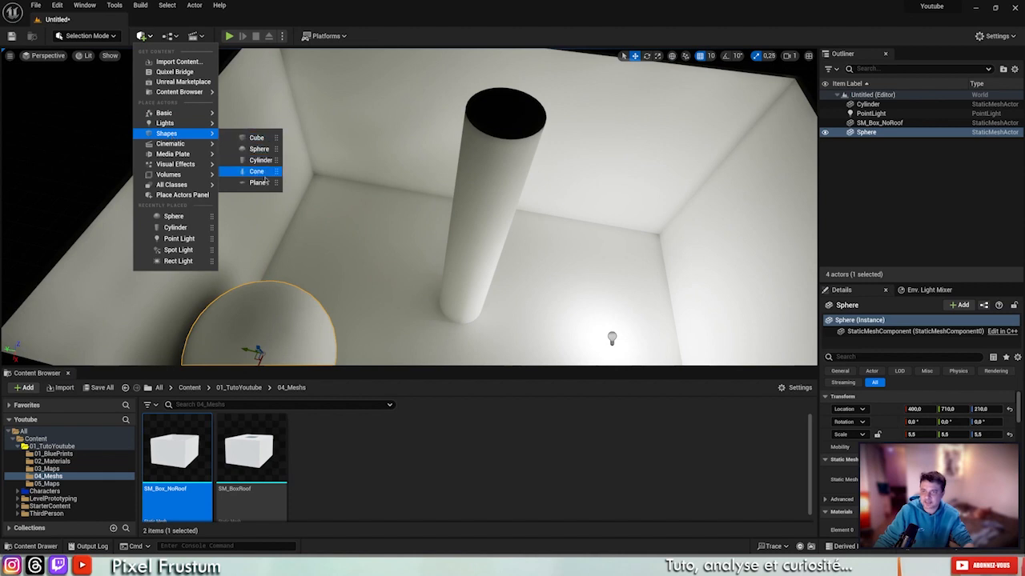
pyautogui.moveTo(257, 183); pyautogui.dragTo(345, 217)
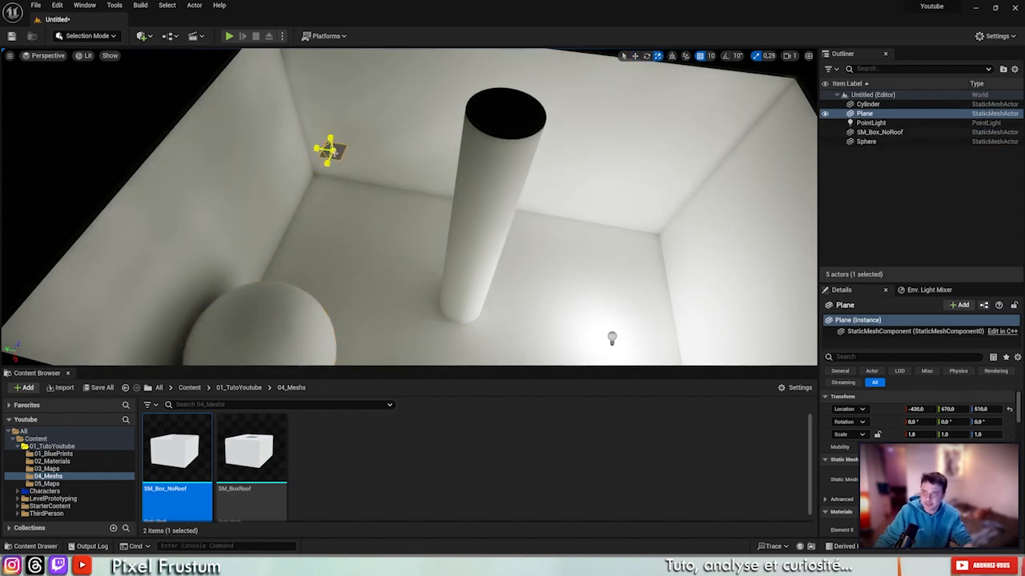
pyautogui.moveTo(330, 150); pyautogui.dragTo(316, 168)
# Position the plane in the far corner at about -380, 650, 270, tilted about -69° in X and 47° in Z.
pyautogui.moveTo(340, 147); pyautogui.dragTo(340, 157, button='right')
pyautogui.press('w')
pyautogui.moveTo(334, 118); pyautogui.dragTo(342, 161)
pyautogui.moveTo(342, 161); pyautogui.dragTo(375, 155, button='right')
pyautogui.press('w')
pyautogui.press('s')
pyautogui.click(375, 154)
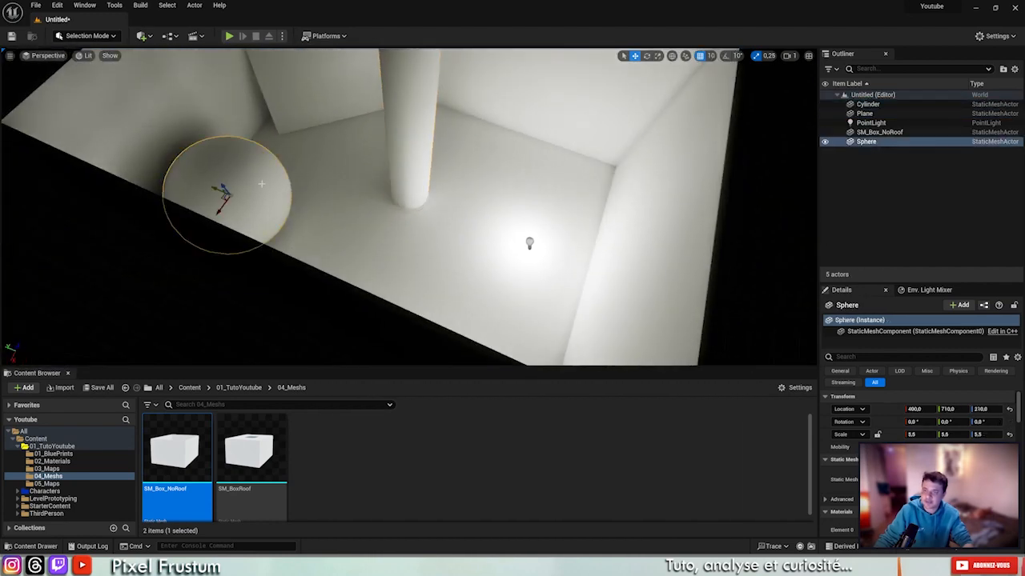
pyautogui.click(261, 185)
pyautogui.moveTo(261, 185); pyautogui.dragTo(228, 140, button='right')
pyautogui.click(416, 226)
pyautogui.moveTo(416, 225); pyautogui.dragTo(343, 217, button='right')
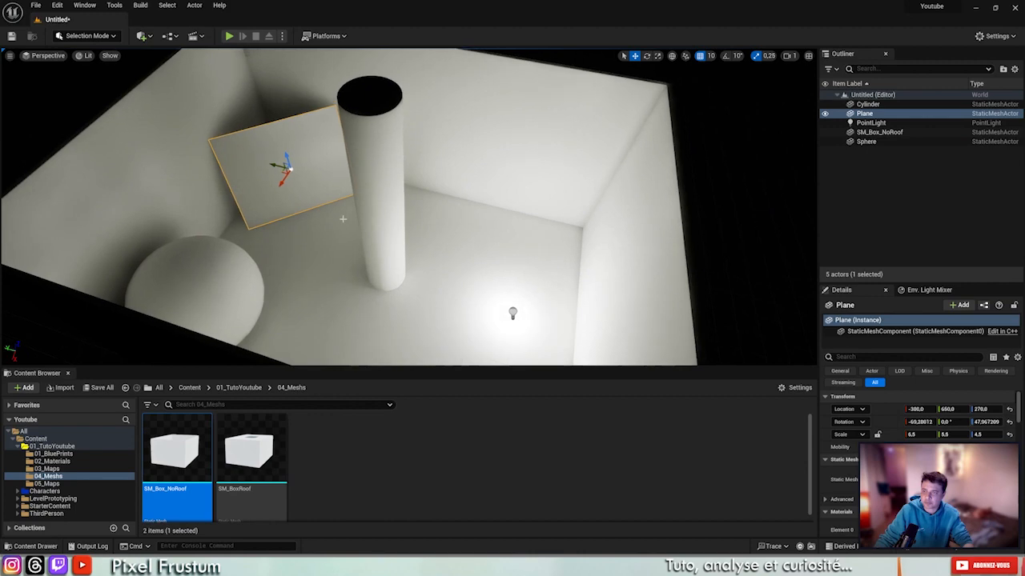
# Move the column closer to the point light, to a Y location of about -300.
pyautogui.click(381, 210)
pyautogui.moveTo(364, 208); pyautogui.dragTo(433, 226)
pyautogui.moveTo(434, 226); pyautogui.dragTo(313, 296, button='right')
pyautogui.scroll(-6, 317, 202)
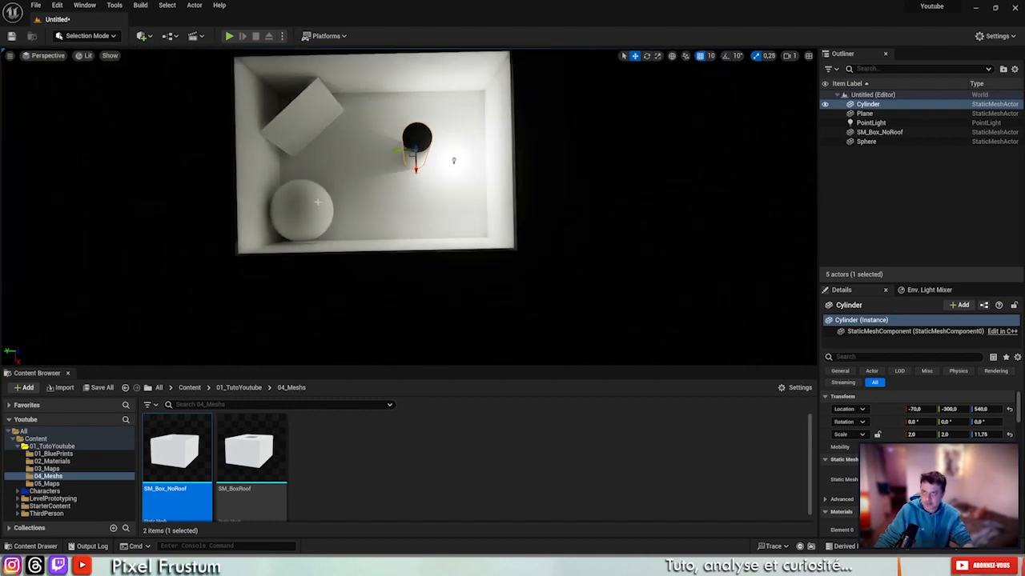
pyautogui.scroll(7, 365, 183)
pyautogui.moveTo(377, 173); pyautogui.dragTo(296, 211, button='right')
pyautogui.moveTo(413, 192); pyautogui.dragTo(433, 192, button='right')
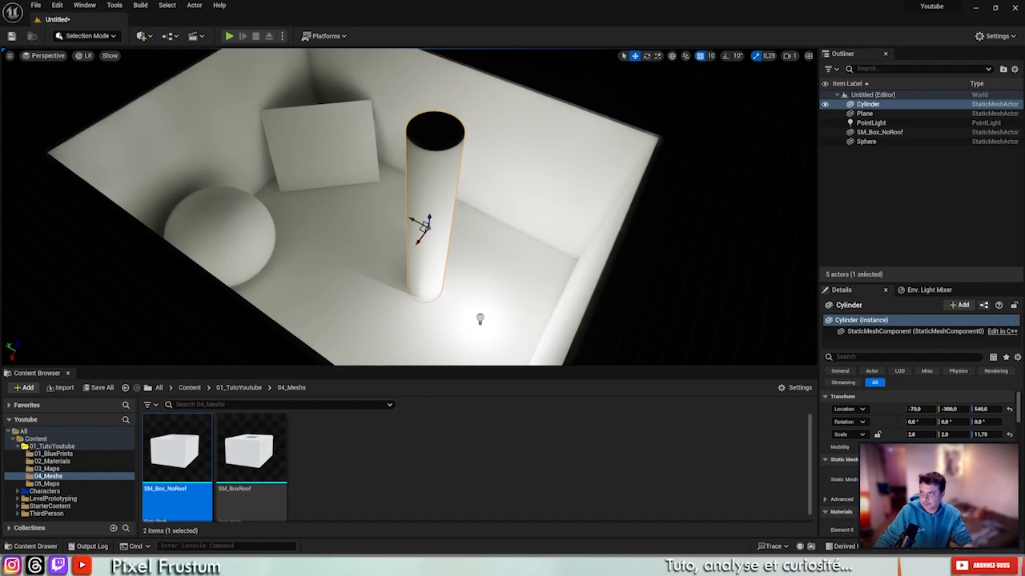
# Turn down the point light's indirect lighting so that only its direct light illuminates the box.
pyautogui.click(870, 123)
pyautogui.moveTo(373, 161); pyautogui.dragTo(374, 161, button='right')
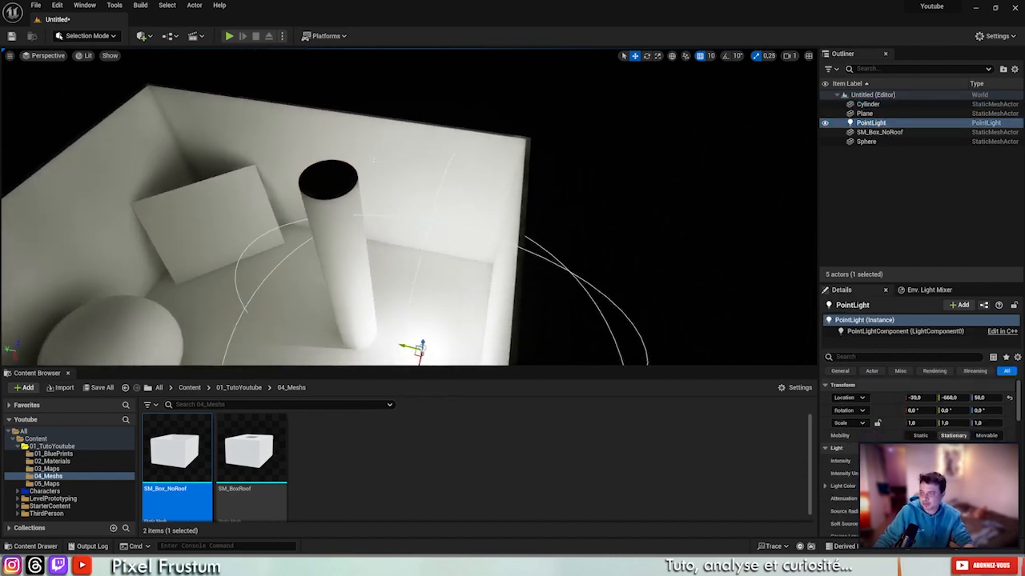
pyautogui.scroll(-2, 921, 432)
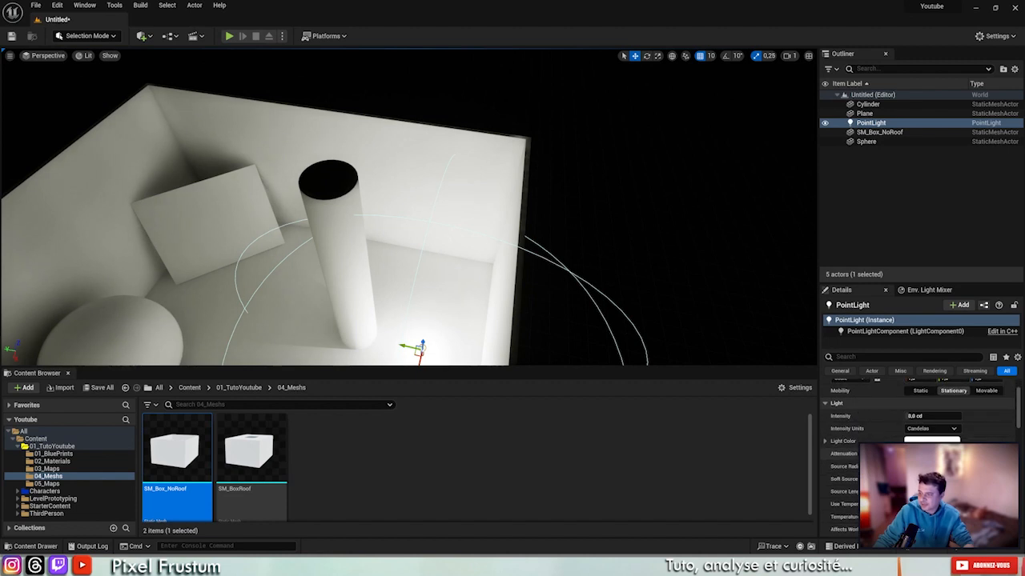
pyautogui.scroll(-3, 920, 448)
pyautogui.scroll(-1, 921, 433)
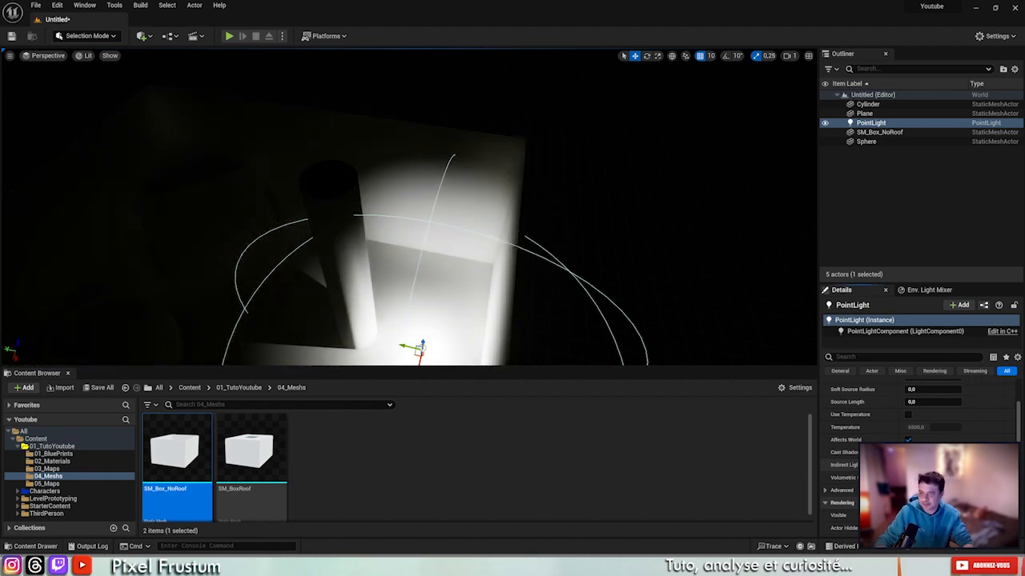
# Increase the point light's attenuation radius so that its light reaches the plane and the sphere.
pyautogui.moveTo(466, 267); pyautogui.dragTo(516, 308, button='right')
pyautogui.scroll(-2, 475, 258)
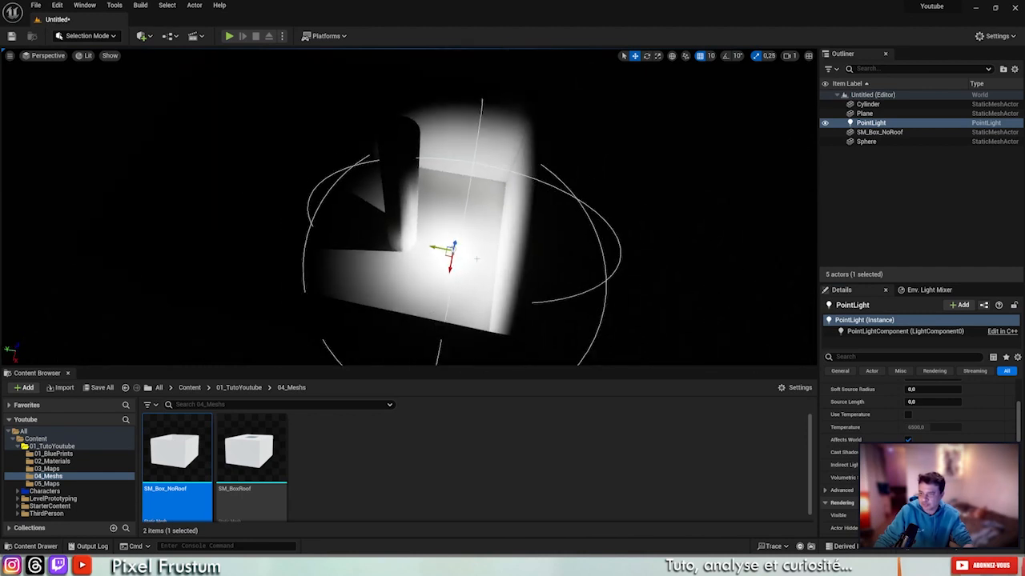
pyautogui.scroll(2, 475, 258)
pyautogui.moveTo(476, 257)
pyautogui.mouseDown(button='right')
pyautogui.moveTo(448, 232)
pyautogui.moveTo(475, 258)
pyautogui.mouseUp(button='right')
pyautogui.scroll(5, 947, 425)
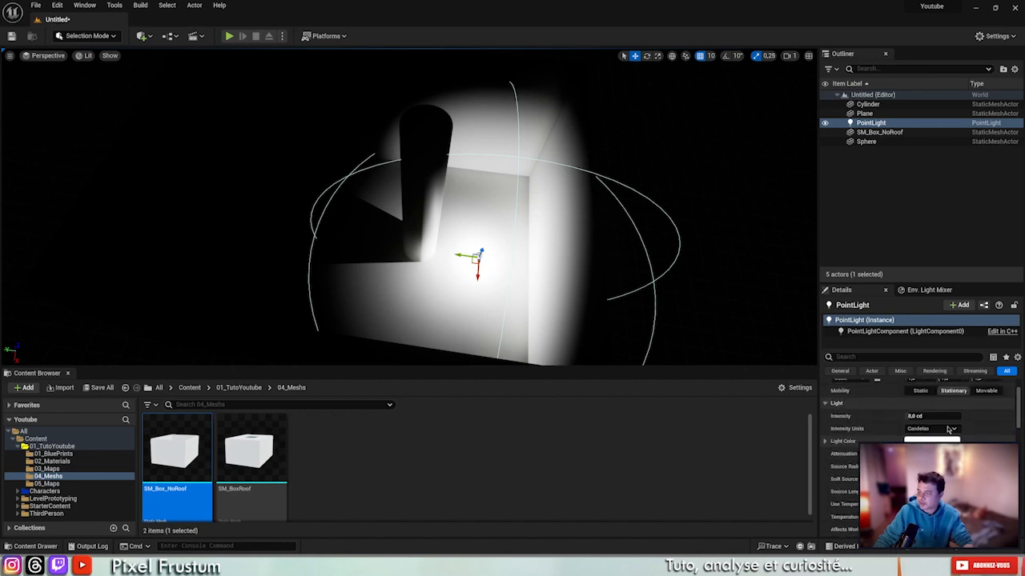
pyautogui.scroll(-2, 921, 416)
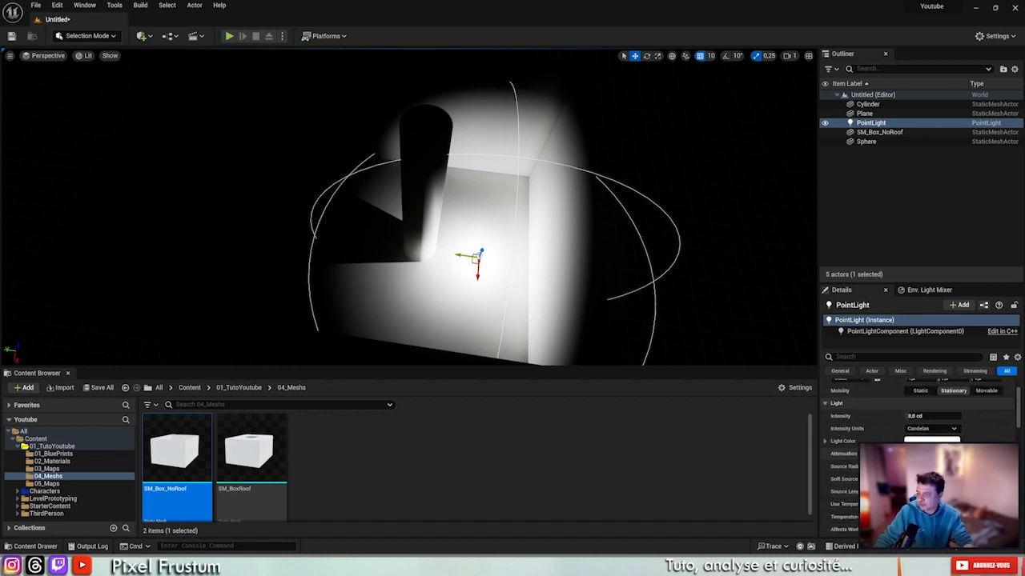
pyautogui.moveTo(920, 454); pyautogui.dragTo(950, 454)
pyautogui.moveTo(544, 315); pyautogui.dragTo(527, 305, button='right')
pyautogui.press('w')
pyautogui.press('s')
pyautogui.press('s')
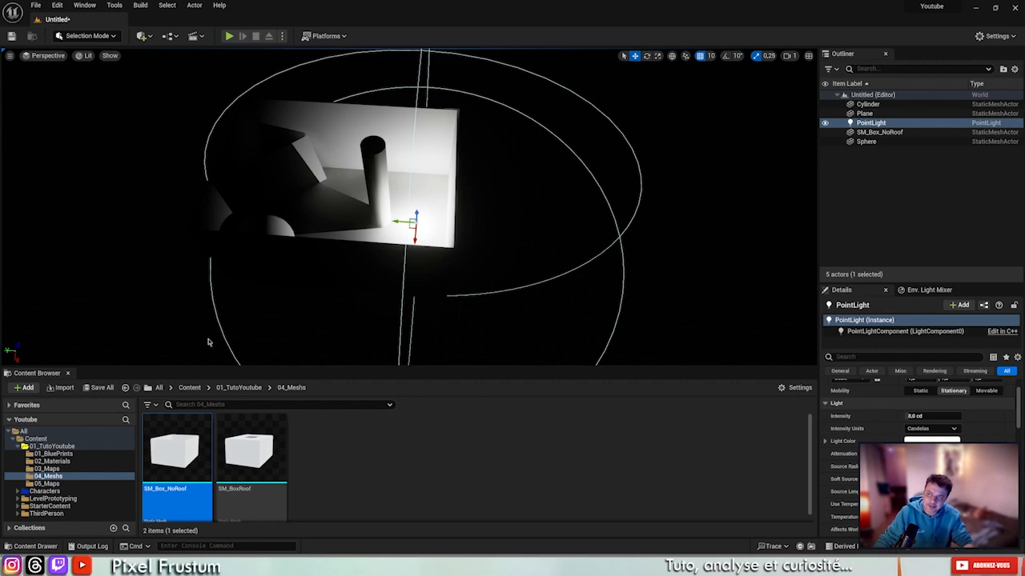
# Open the 02_Materials folder of the 01_TutoYoutube content.
pyautogui.scroll(4, 381, 189)
pyautogui.moveTo(381, 189); pyautogui.dragTo(386, 191, button='right')
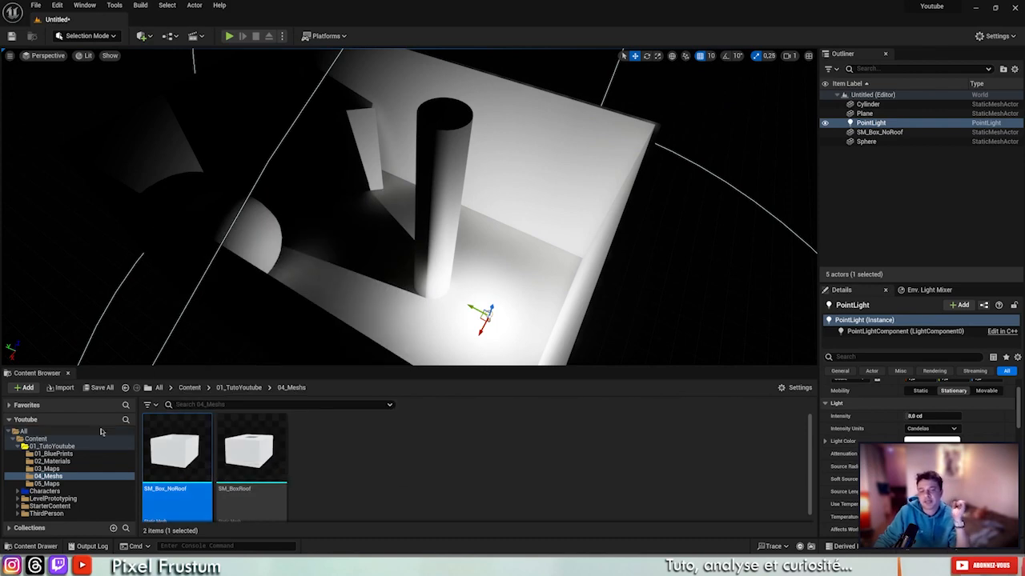
pyautogui.click(58, 462)
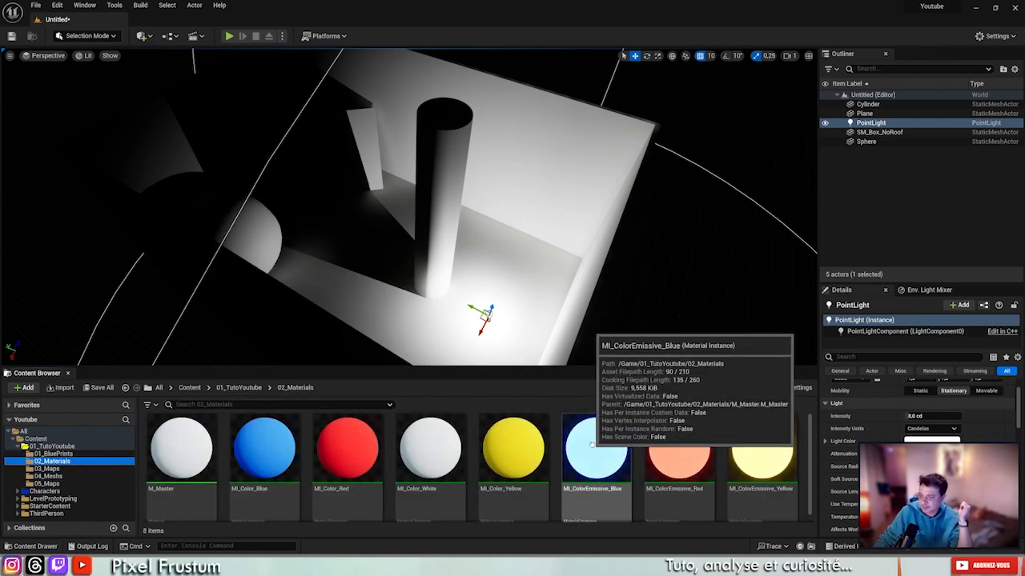
# Apply MI_Color_Red to the cylinder, MI_Color_Blue to the sphere and MI_Color_Yellow to the plane.
pyautogui.moveTo(320, 434); pyautogui.dragTo(440, 188)
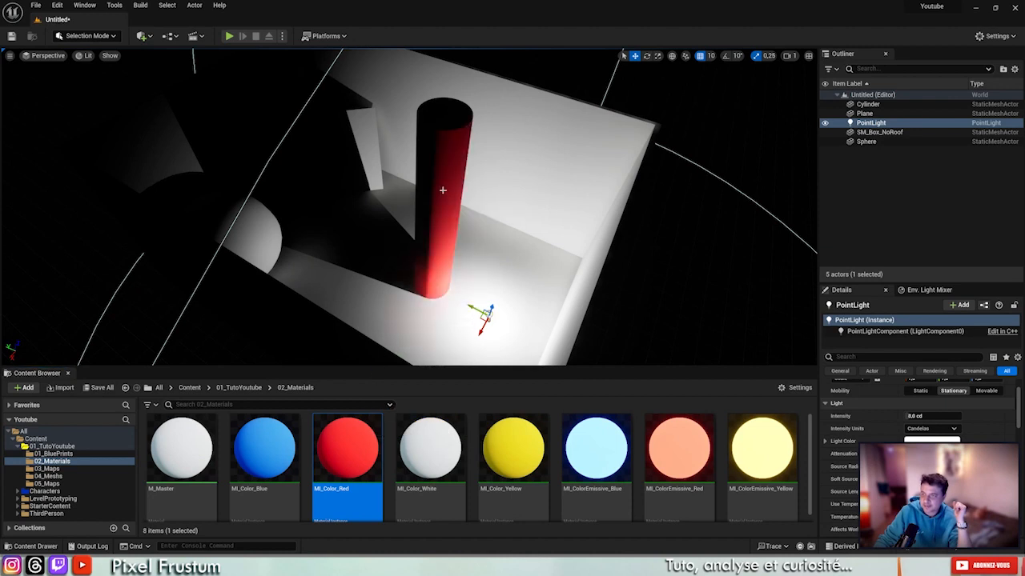
pyautogui.click(264, 449)
pyautogui.moveTo(264, 448); pyautogui.dragTo(258, 227)
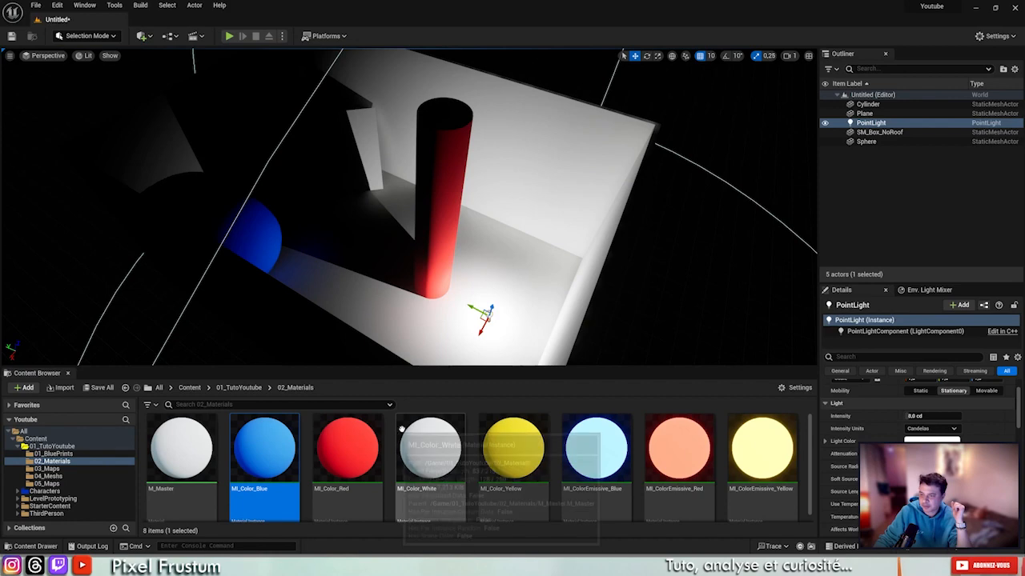
pyautogui.moveTo(506, 453); pyautogui.dragTo(358, 134)
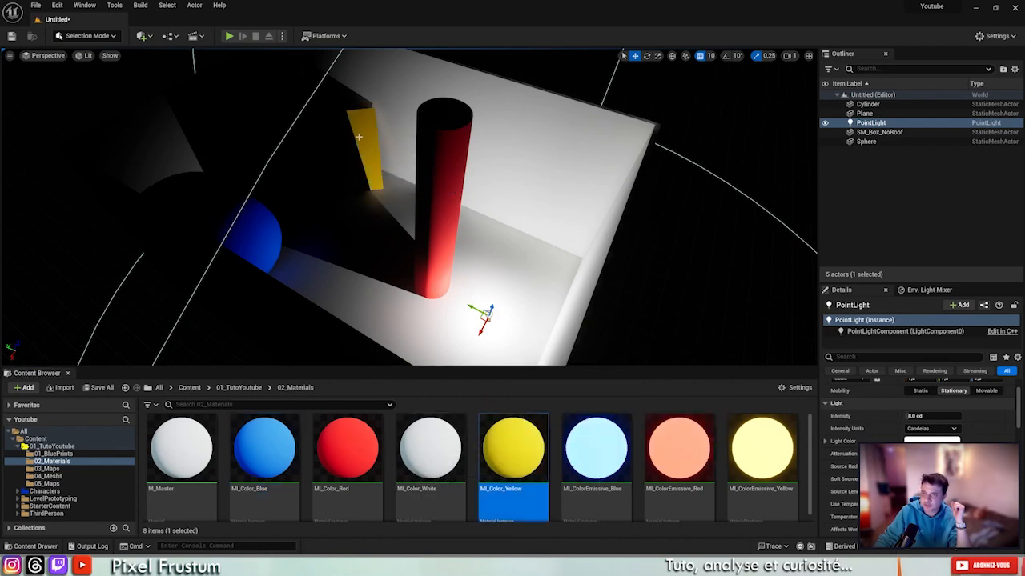
# Inspect the coloured glow that the sphere, plane and cylinder cast on the neighbouring surfaces of the box.
pyautogui.moveTo(358, 155); pyautogui.dragTo(313, 137, button='right')
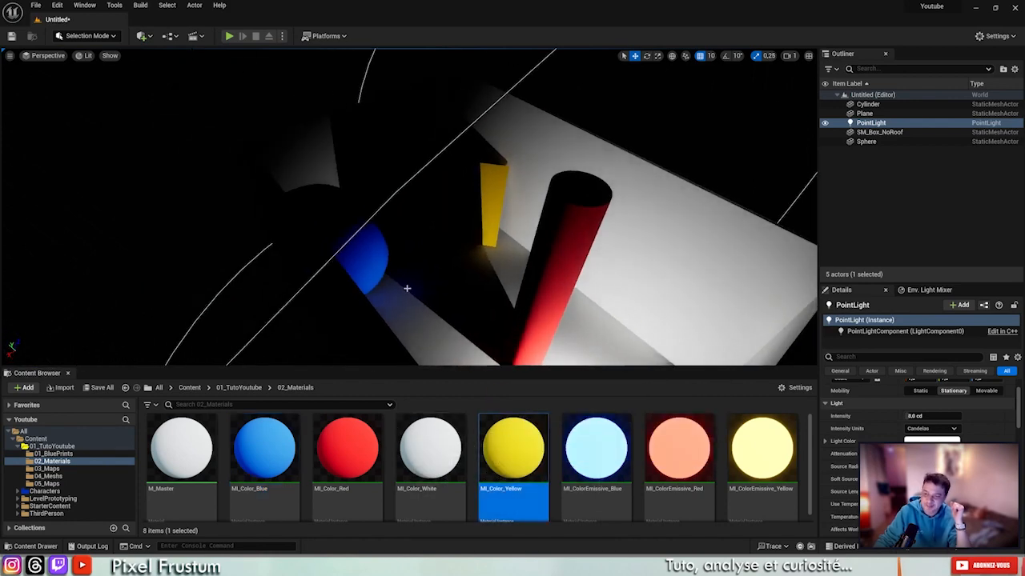
pyautogui.moveTo(437, 218); pyautogui.dragTo(410, 262, button='right')
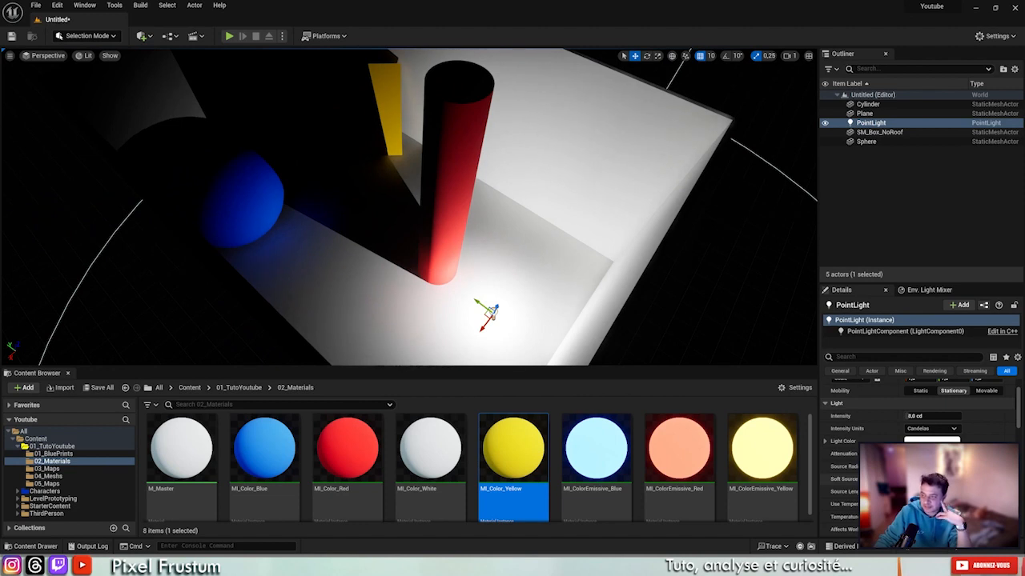
pyautogui.click(868, 142)
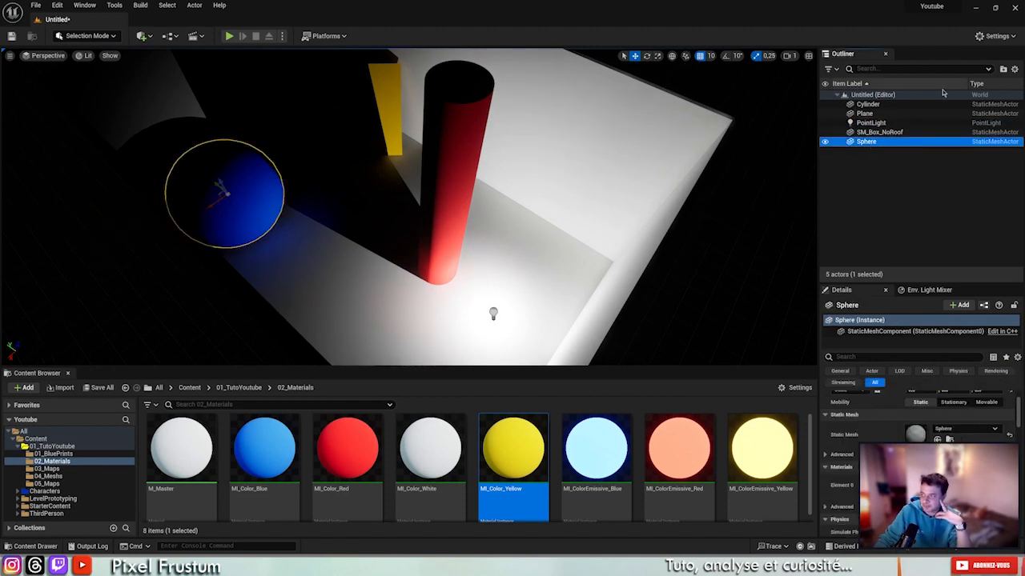
pyautogui.click(868, 123)
pyautogui.moveTo(455, 184); pyautogui.dragTo(441, 200, button='right')
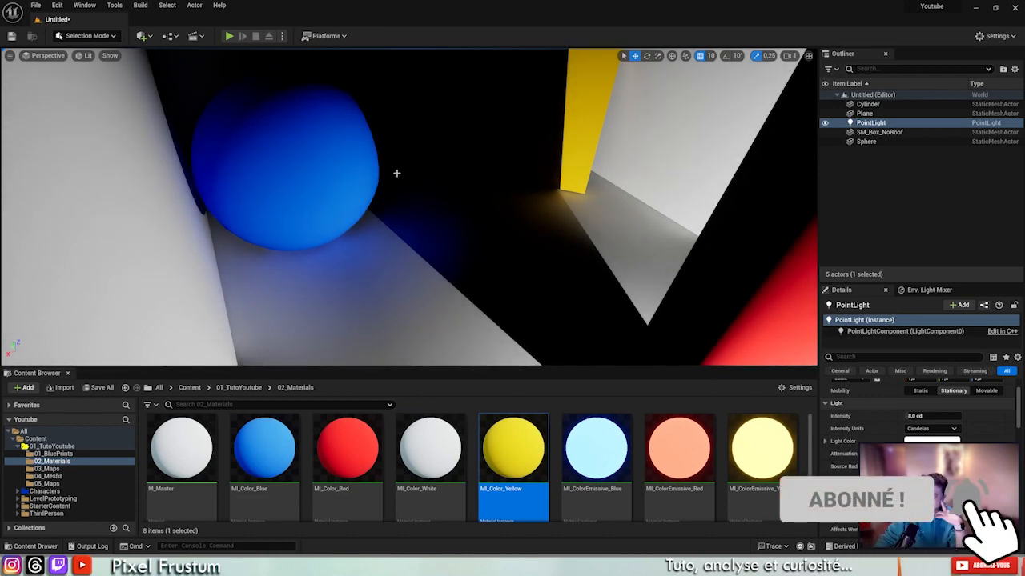
pyautogui.moveTo(416, 192); pyautogui.dragTo(600, 180, button='right')
pyautogui.click(541, 141)
pyautogui.moveTo(398, 190); pyautogui.dragTo(389, 196, button='right')
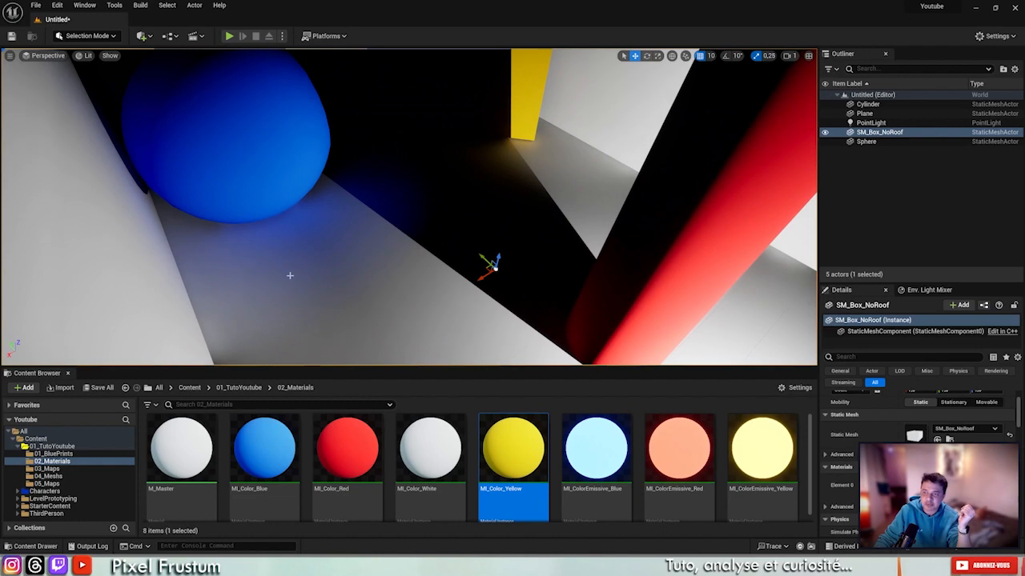
pyautogui.moveTo(274, 240); pyautogui.dragTo(316, 210, button='right')
pyautogui.click(298, 232)
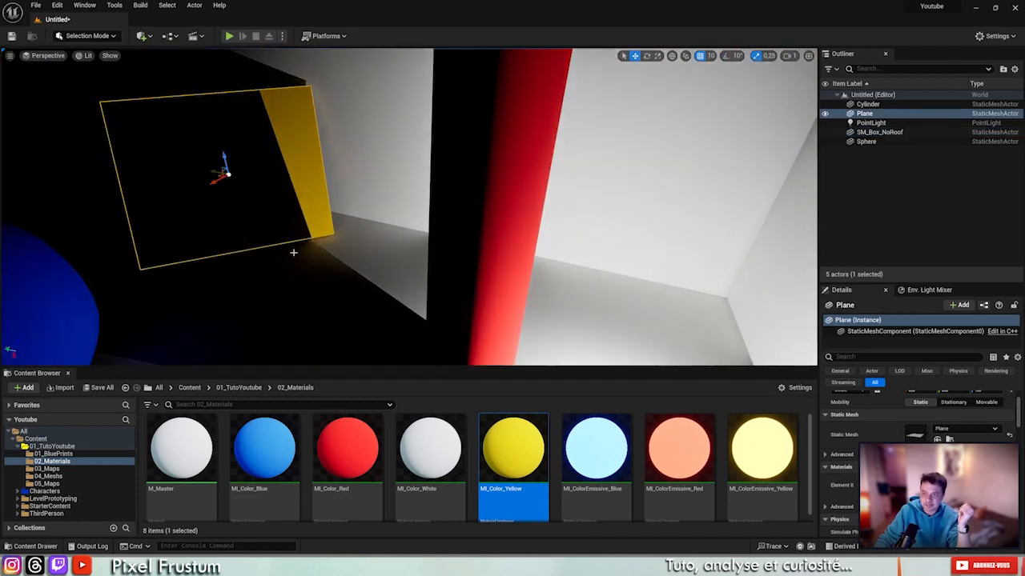
pyautogui.moveTo(287, 224); pyautogui.dragTo(361, 292, button='right')
pyautogui.click(386, 107)
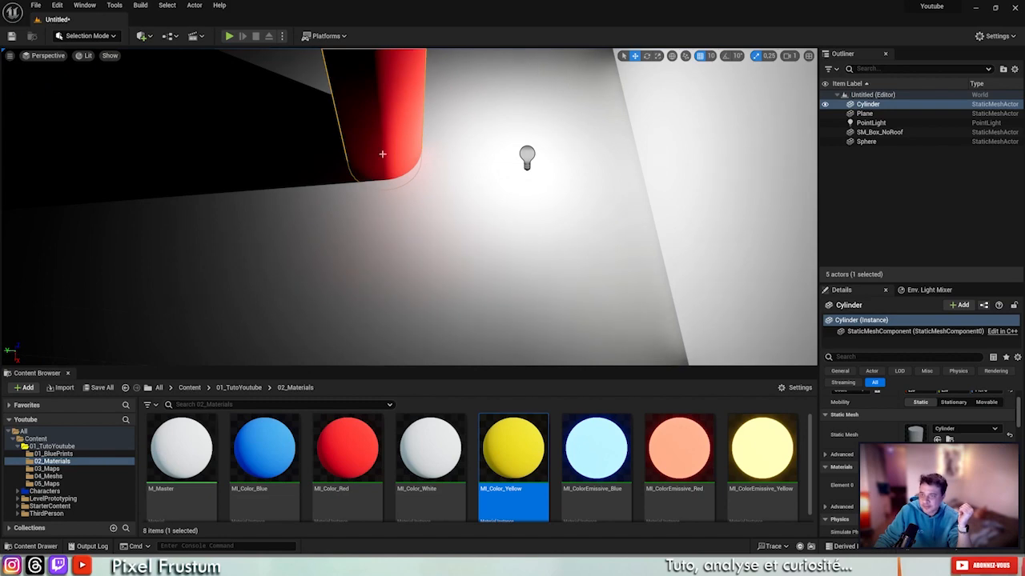
pyautogui.moveTo(240, 159); pyautogui.dragTo(322, 190, button='right')
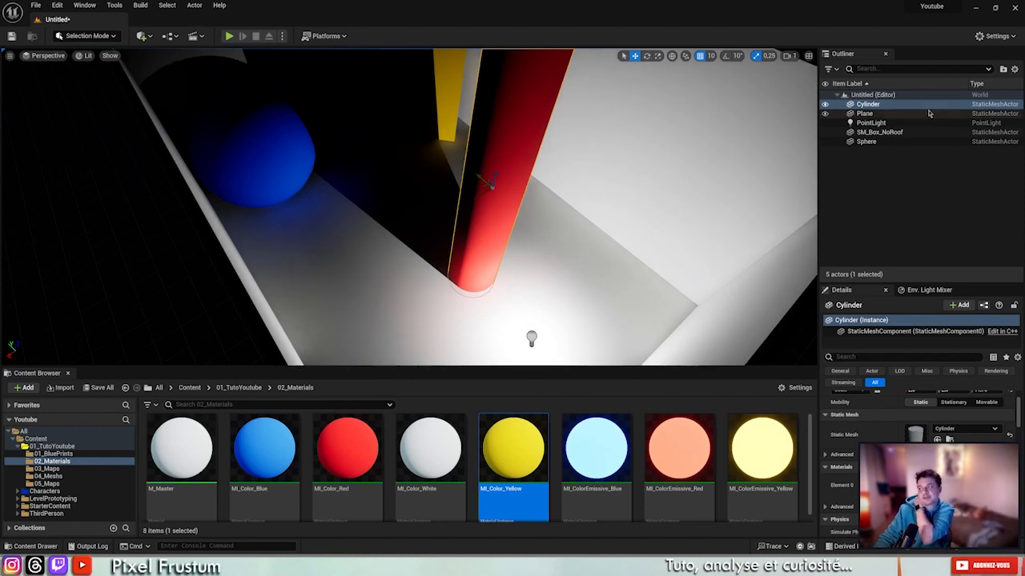
# Select the point light and show its indirect lighting setting.
pyautogui.click(882, 124)
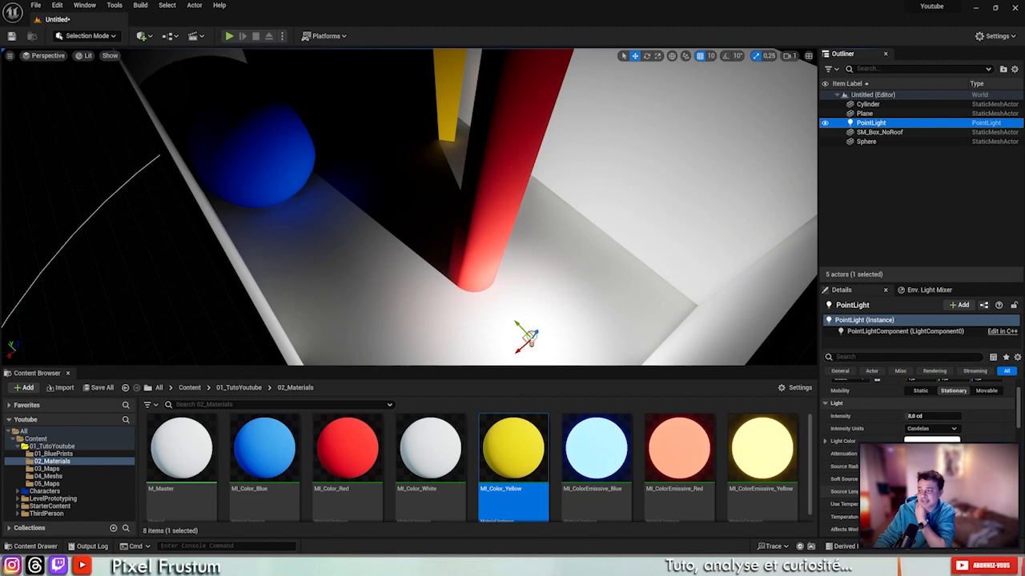
pyautogui.scroll(-2, 840, 492)
pyautogui.scroll(-2, 840, 480)
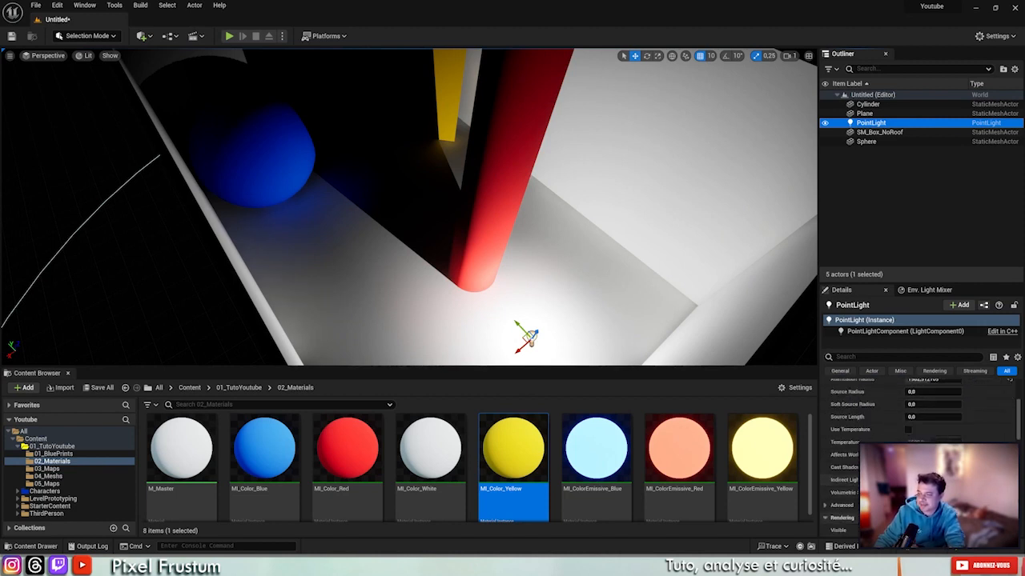
# Examine the lit and shadowed areas of the box around the point light, the red column and the blue sphere.
pyautogui.moveTo(563, 261); pyautogui.dragTo(570, 250, button='right')
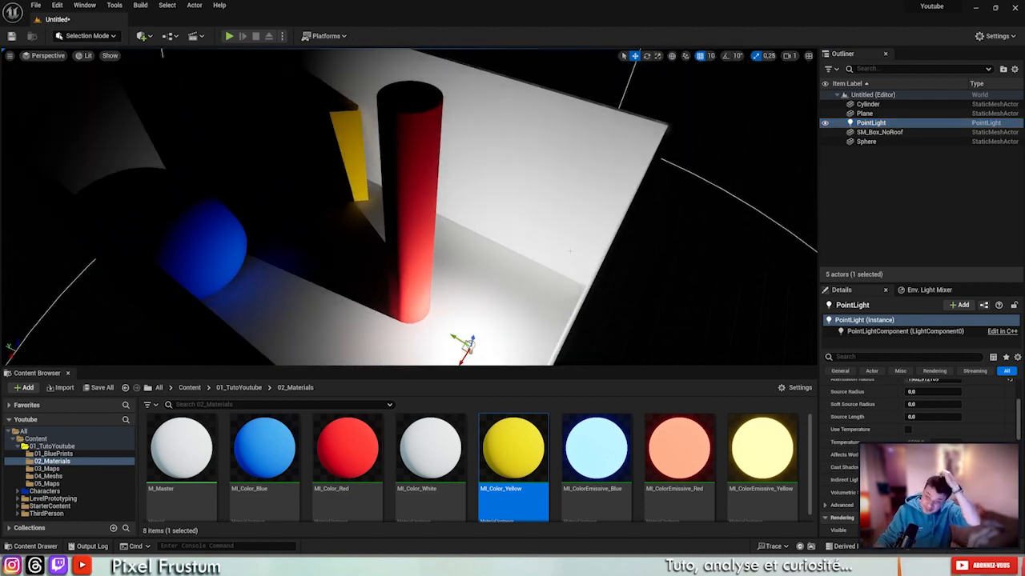
pyautogui.moveTo(572, 158); pyautogui.dragTo(549, 161, button='right')
pyautogui.press('w')
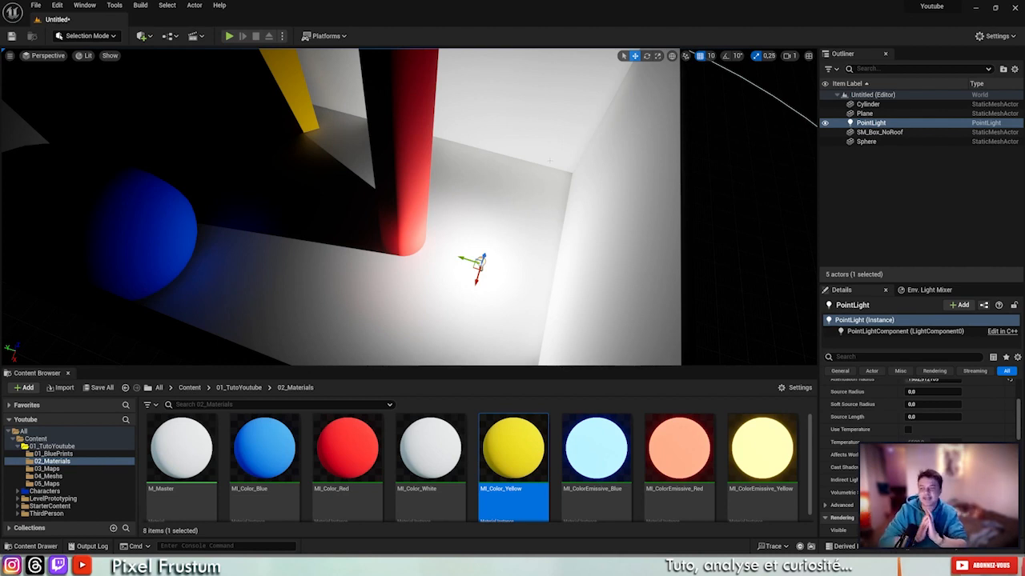
pyautogui.moveTo(511, 232); pyautogui.dragTo(203, 250, button='right')
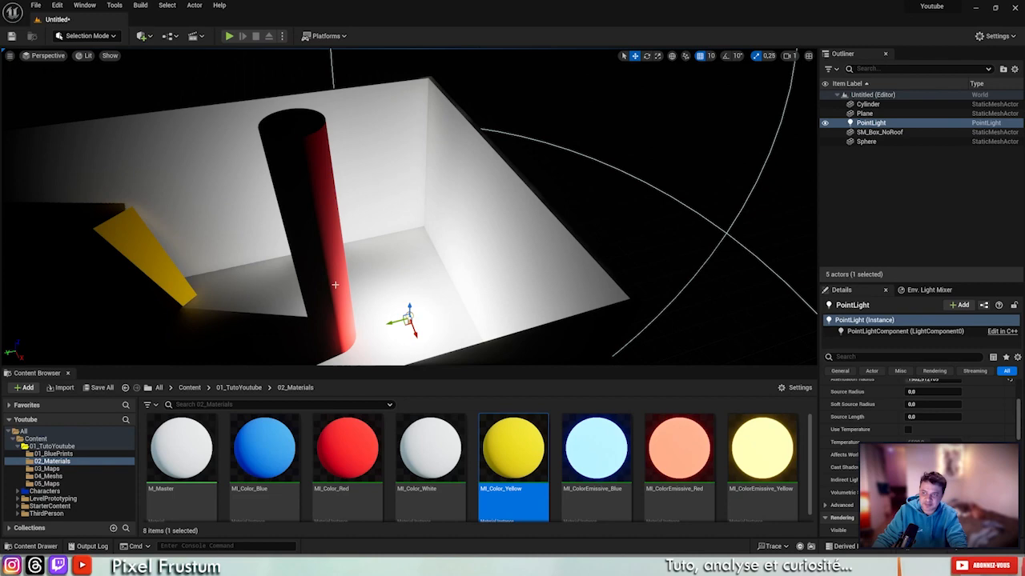
pyautogui.moveTo(411, 222); pyautogui.dragTo(499, 278, button='right')
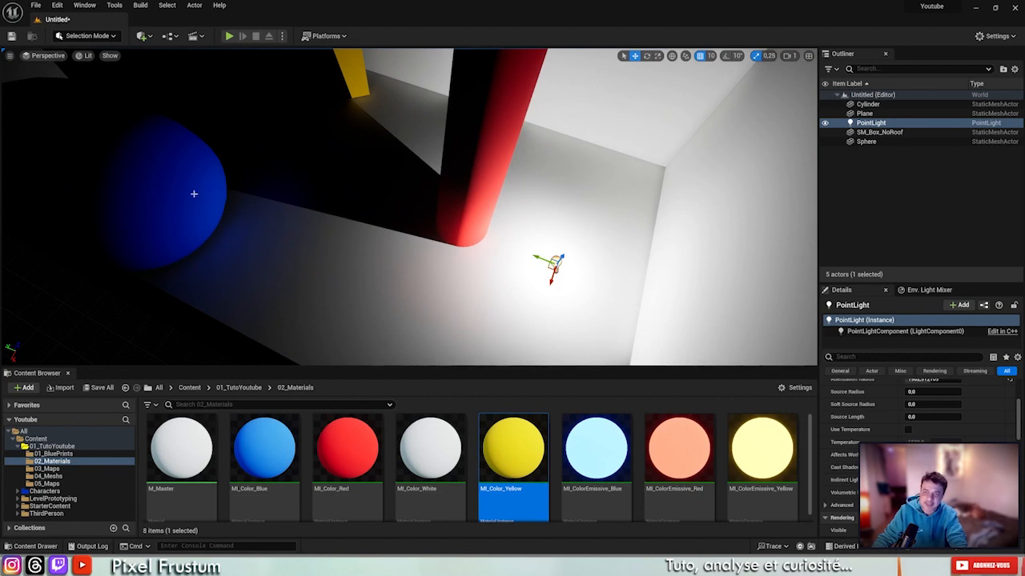
pyautogui.moveTo(232, 213); pyautogui.dragTo(201, 211, button='right')
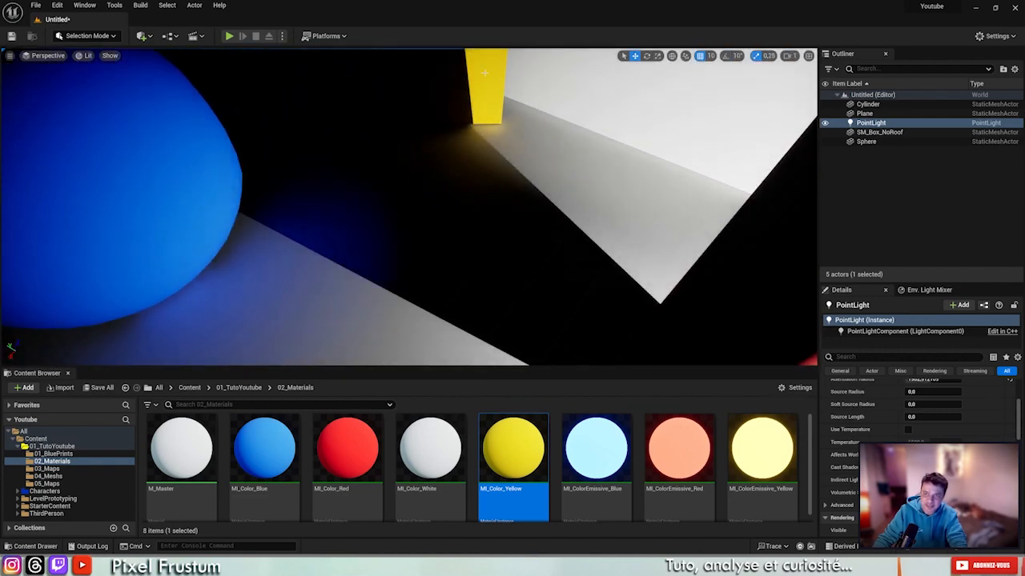
pyautogui.moveTo(288, 109); pyautogui.dragTo(248, 112, button='right')
pyautogui.moveTo(393, 192); pyautogui.dragTo(480, 200, button='right')
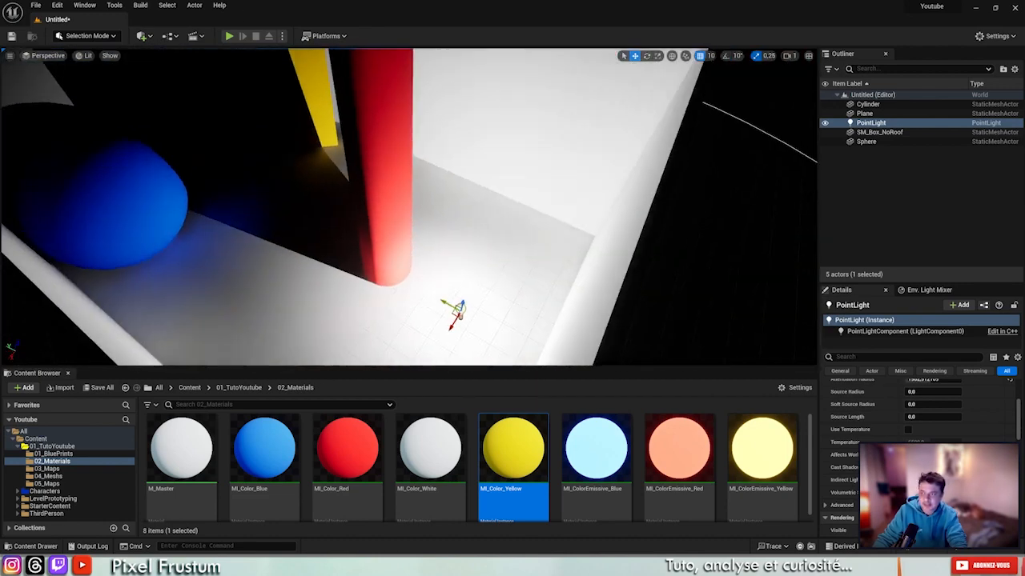
pyautogui.scroll(-4, 345, 226)
pyautogui.scroll(2, 345, 226)
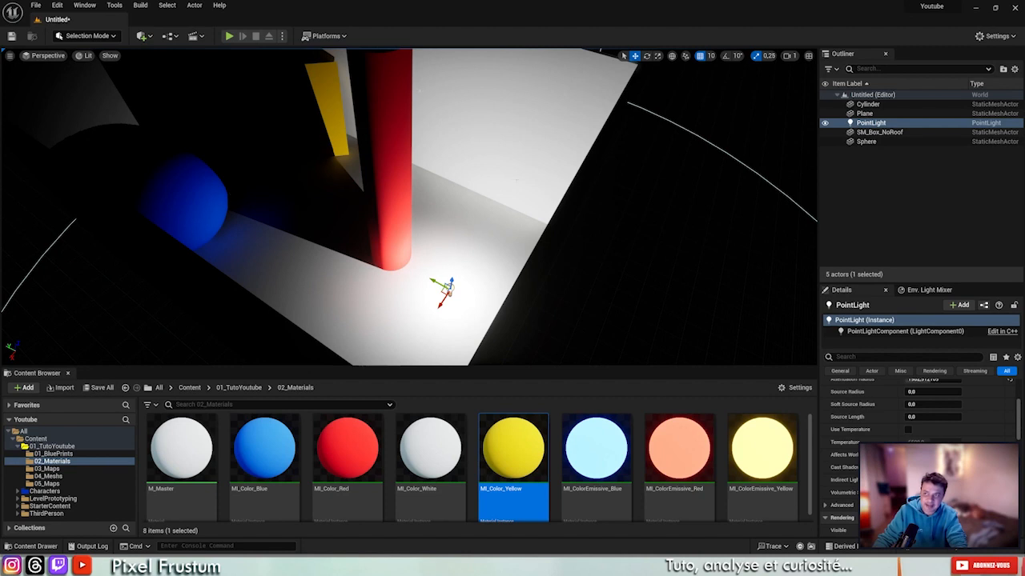
pyautogui.moveTo(200, 202); pyautogui.dragTo(394, 221, button='right')
pyautogui.scroll(6, 402, 220)
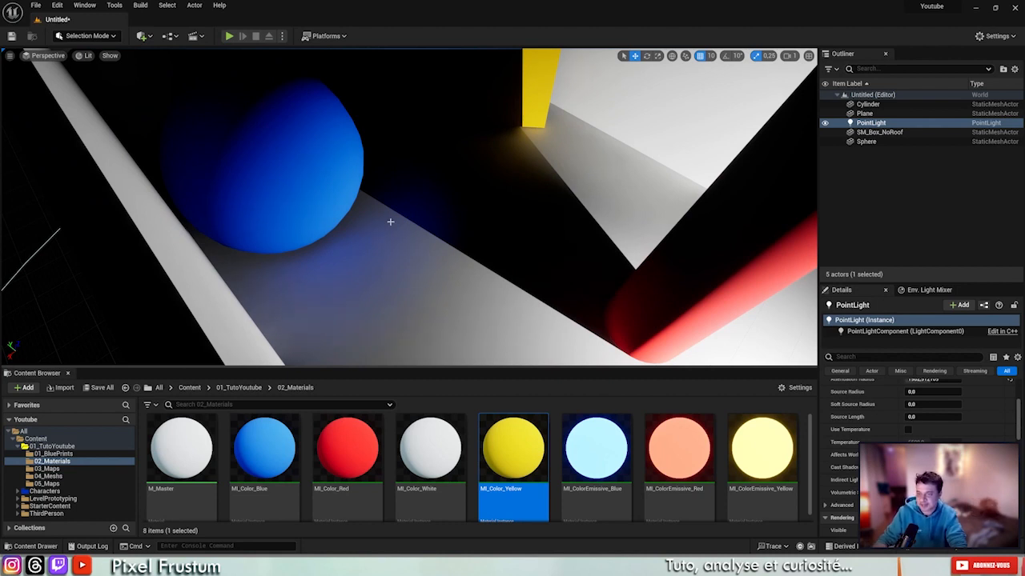
pyautogui.moveTo(390, 222)
pyautogui.mouseDown(button='right')
pyautogui.moveTo(400, 217)
pyautogui.moveTo(386, 223)
pyautogui.mouseUp(button='right')
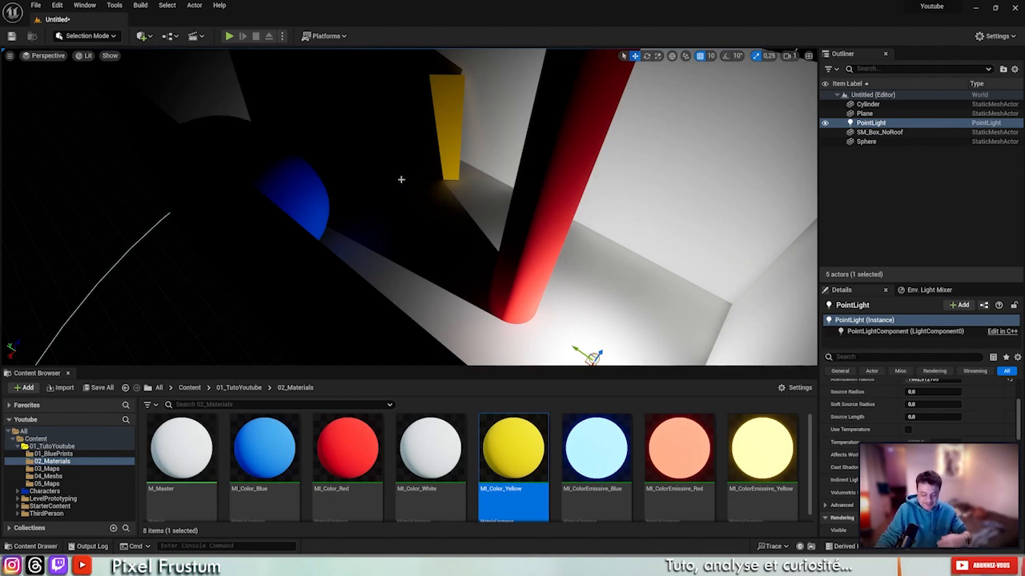
# Compare the dark shadow behind the column with the colour bleeding onto the floor beside the sphere and the plane.
pyautogui.moveTo(371, 238); pyautogui.dragTo(449, 304, button='right')
pyautogui.press('w')
pyautogui.moveTo(205, 320); pyautogui.dragTo(291, 270, button='right')
pyautogui.press('s')
pyautogui.press('w')
pyautogui.press('s')
pyautogui.press('w')
pyautogui.press('s')
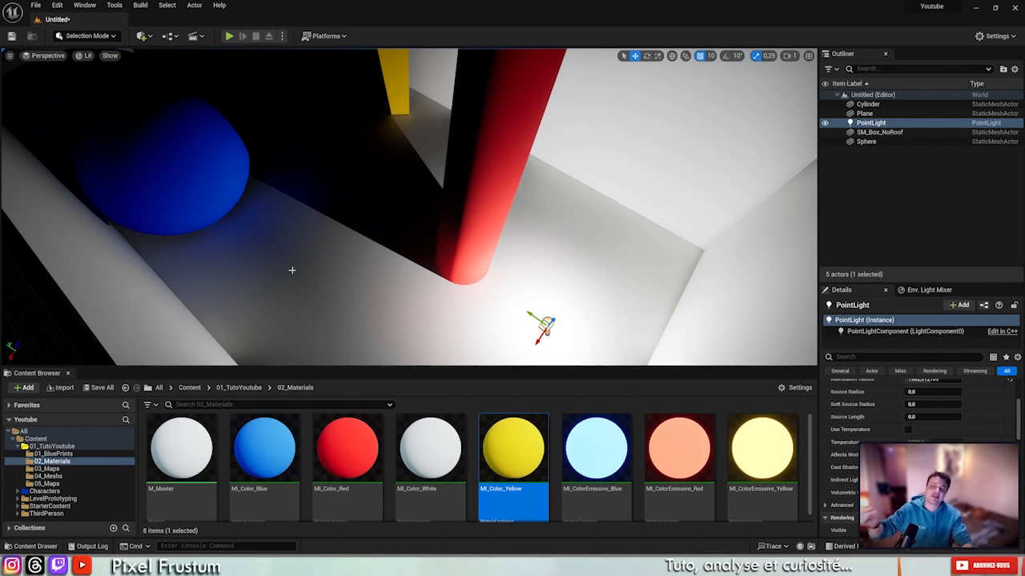
pyautogui.moveTo(325, 156); pyautogui.dragTo(321, 153, button='right')
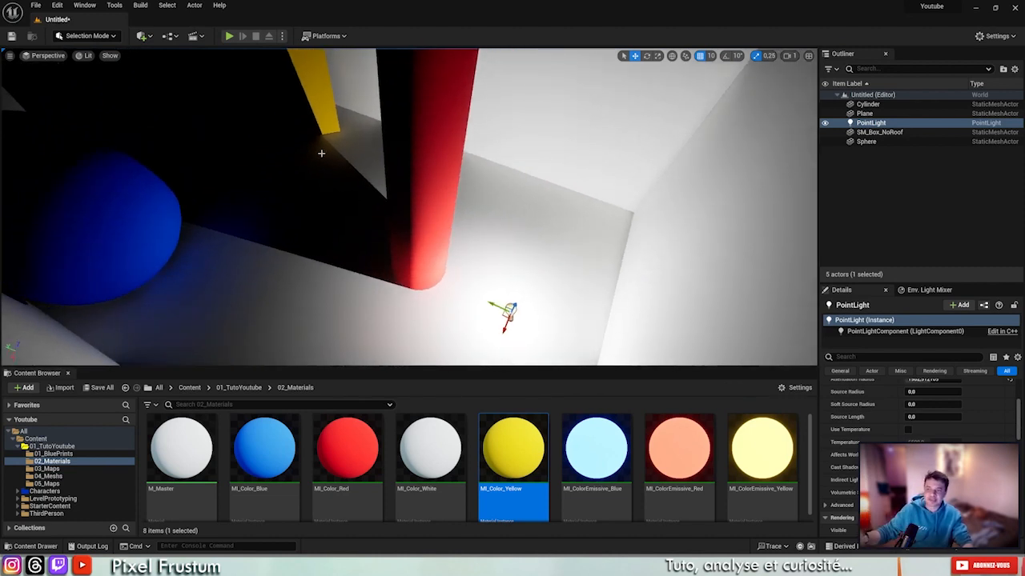
# Turn the point light's indirect lighting back up and examine the bounced light throughout the box.
pyautogui.moveTo(445, 223); pyautogui.dragTo(450, 246, button='right')
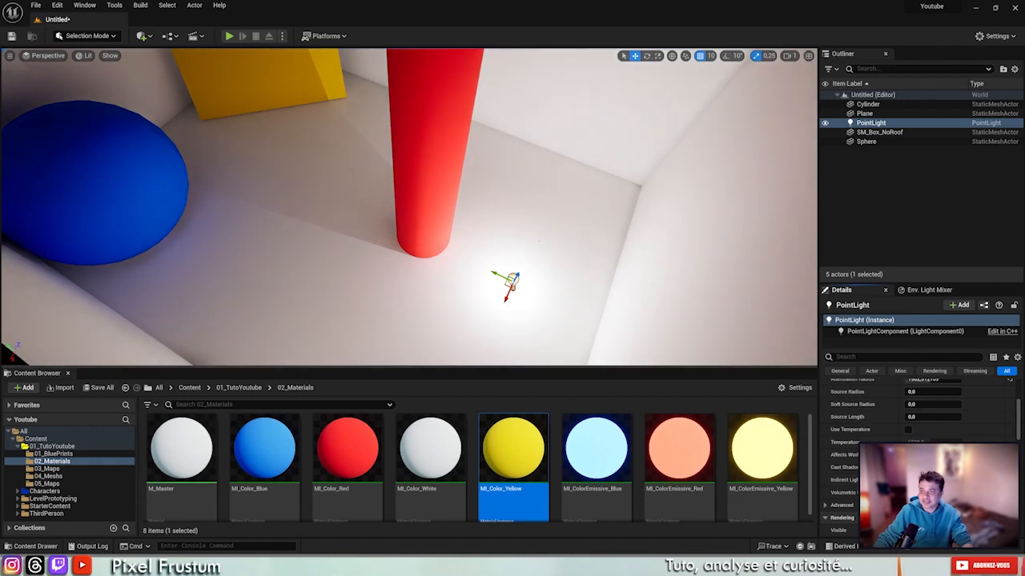
pyautogui.moveTo(408, 208)
pyautogui.mouseDown(button='right')
pyautogui.moveTo(464, 164)
pyautogui.moveTo(405, 228)
pyautogui.moveTo(364, 223)
pyautogui.moveTo(416, 232)
pyautogui.moveTo(440, 260)
pyautogui.moveTo(421, 211)
pyautogui.mouseUp(button='right')
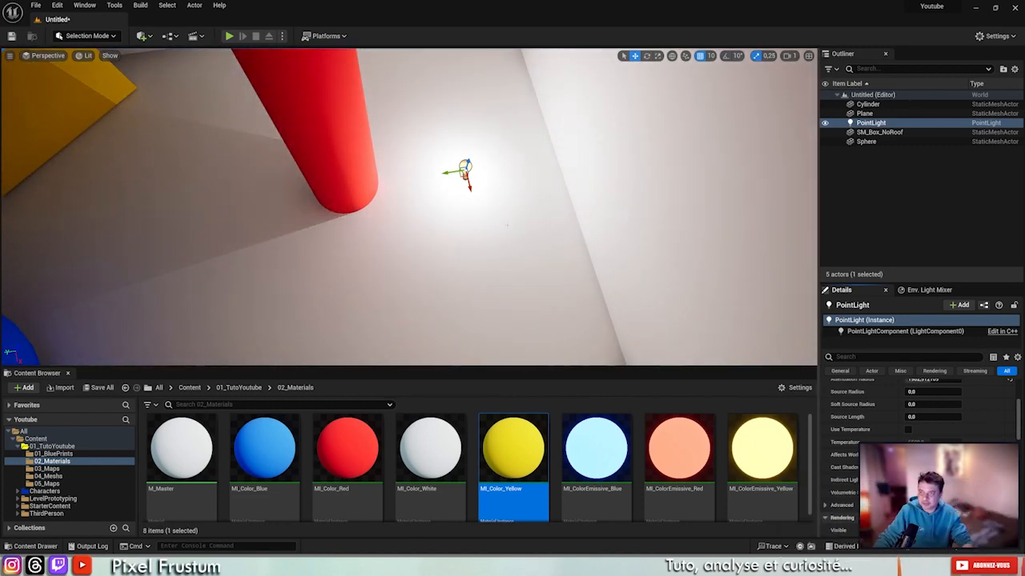
pyautogui.moveTo(206, 151); pyautogui.dragTo(176, 118, button='right')
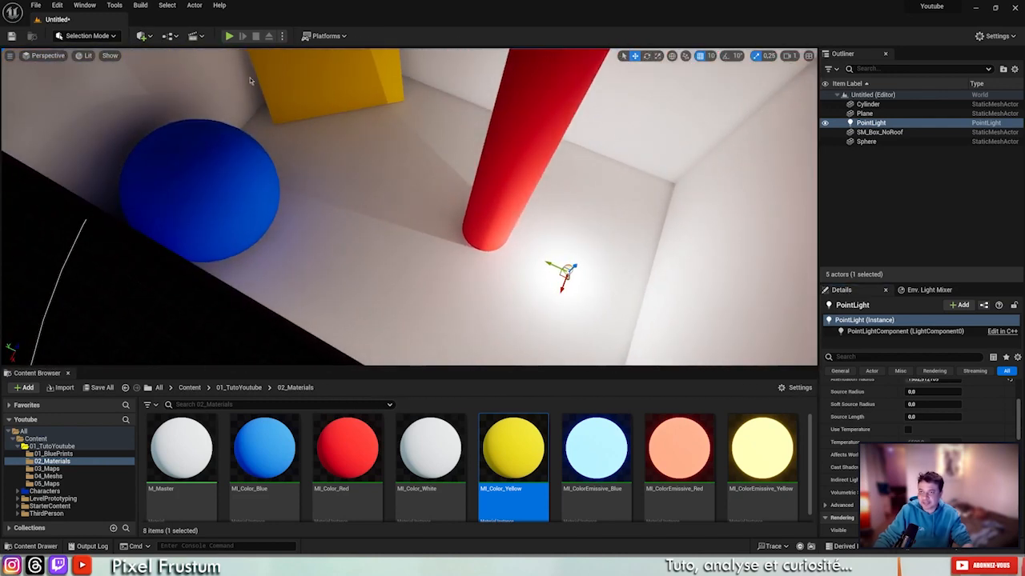
pyautogui.moveTo(267, 329); pyautogui.dragTo(336, 308, button='right')
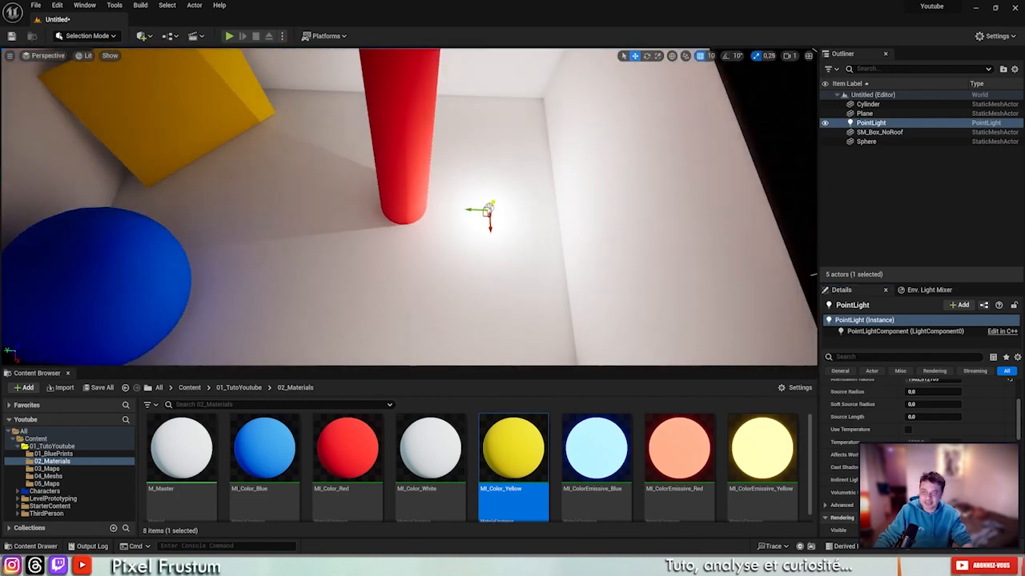
pyautogui.moveTo(202, 167); pyautogui.dragTo(156, 196, button='right')
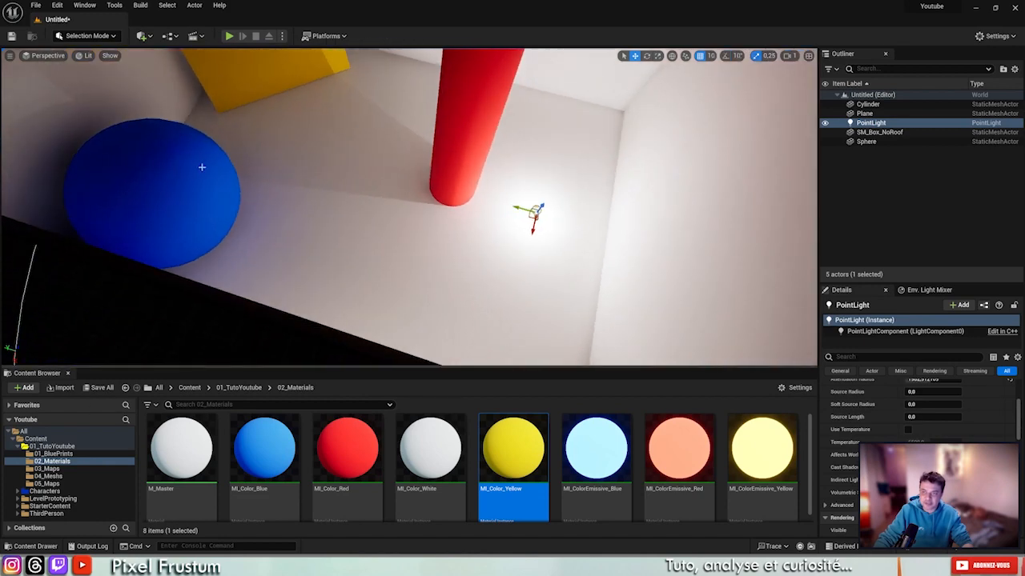
pyautogui.moveTo(338, 193)
pyautogui.mouseDown(button='right')
pyautogui.moveTo(400, 176)
pyautogui.moveTo(338, 188)
pyautogui.mouseUp(button='right')
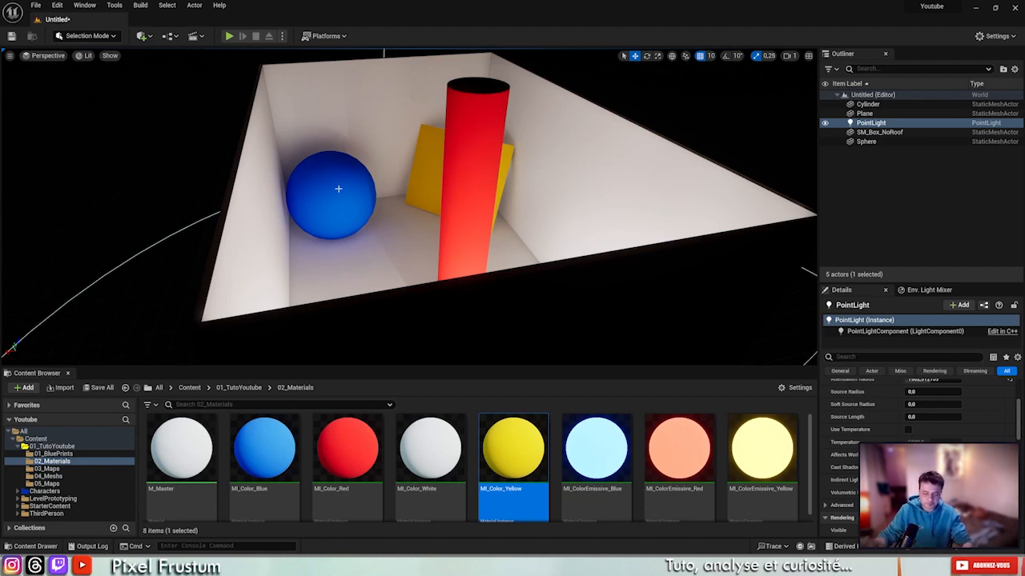
pyautogui.press('f')
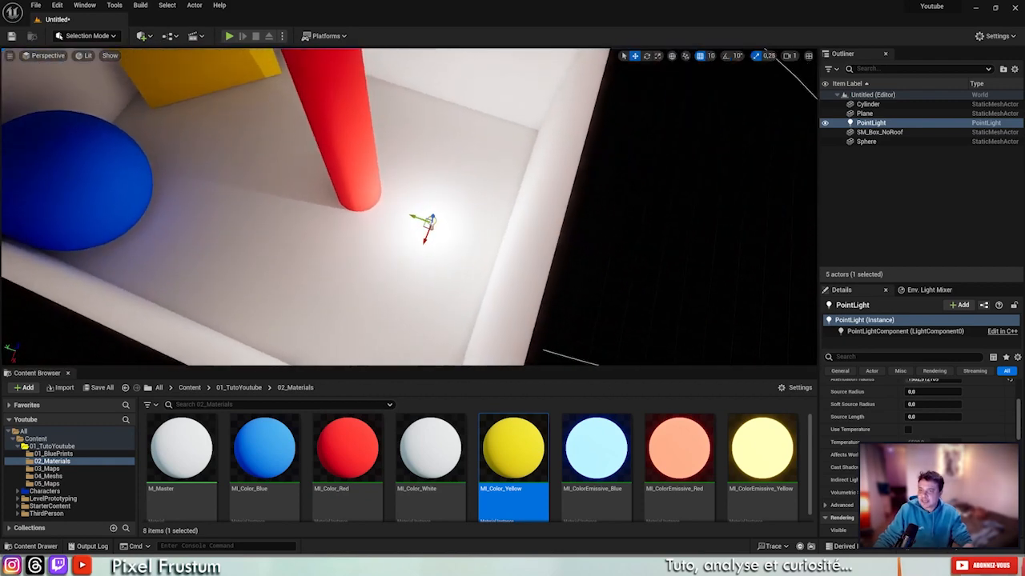
# Move the point light across the floor to right beside the blue sphere.
pyautogui.moveTo(409, 208); pyautogui.dragTo(399, 176, button='right')
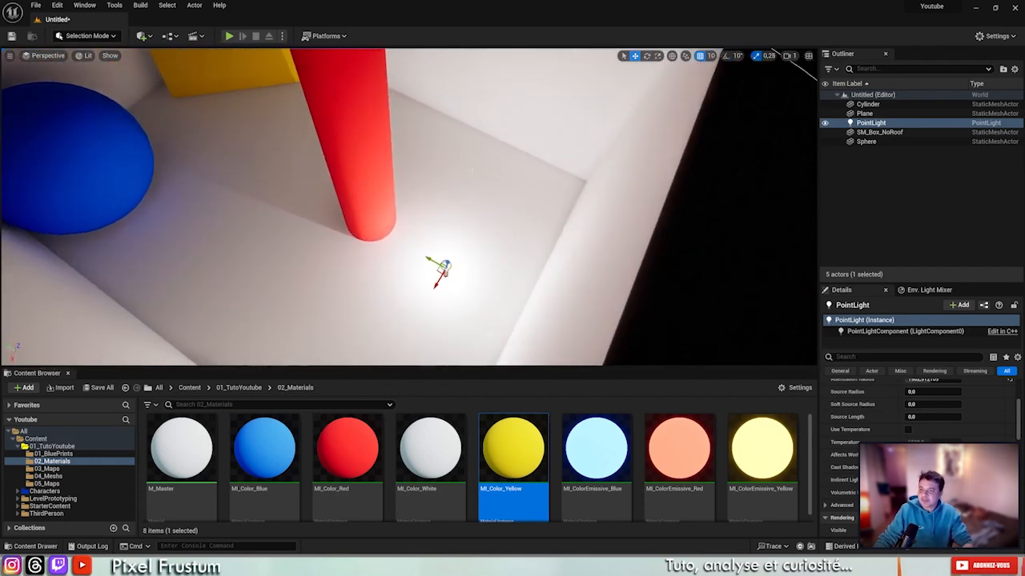
pyautogui.moveTo(396, 262); pyautogui.dragTo(146, 212)
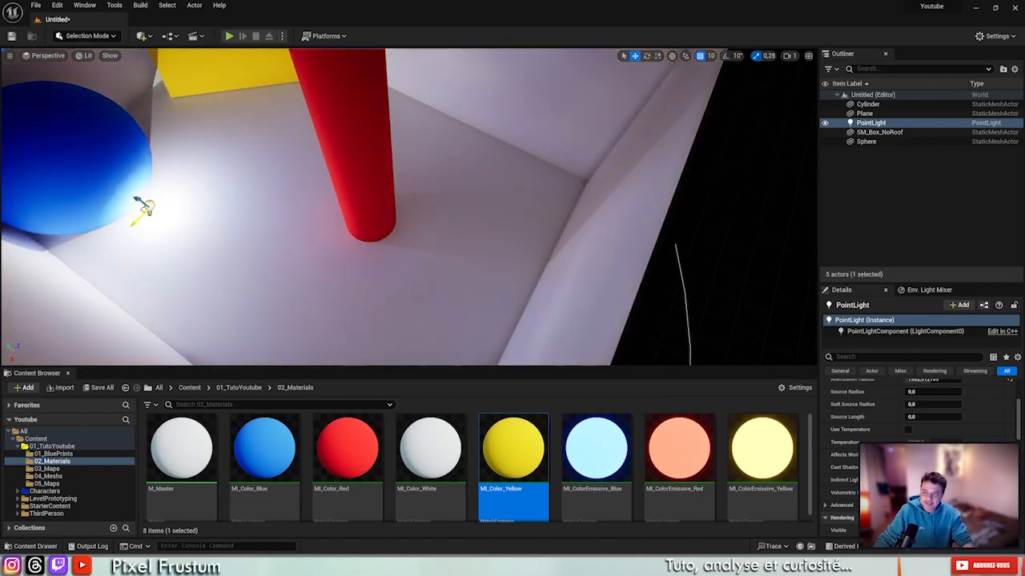
pyautogui.moveTo(409, 207); pyautogui.dragTo(321, 362, button='right')
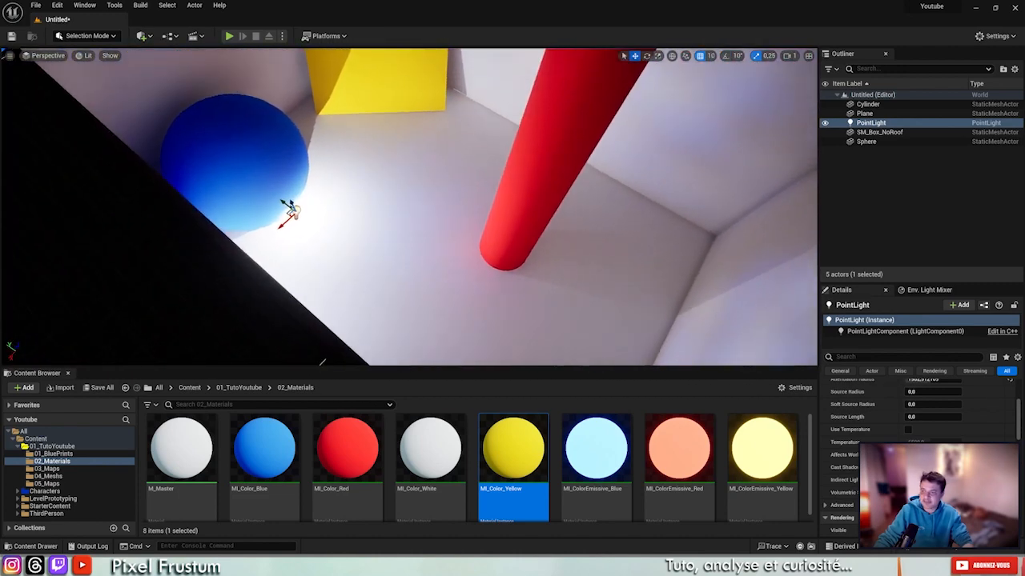
# Move the point light in front of the yellow plane and examine the yellow light reflected onto the box walls.
pyautogui.moveTo(290, 209); pyautogui.dragTo(387, 102)
pyautogui.moveTo(387, 102); pyautogui.dragTo(472, 144, button='right')
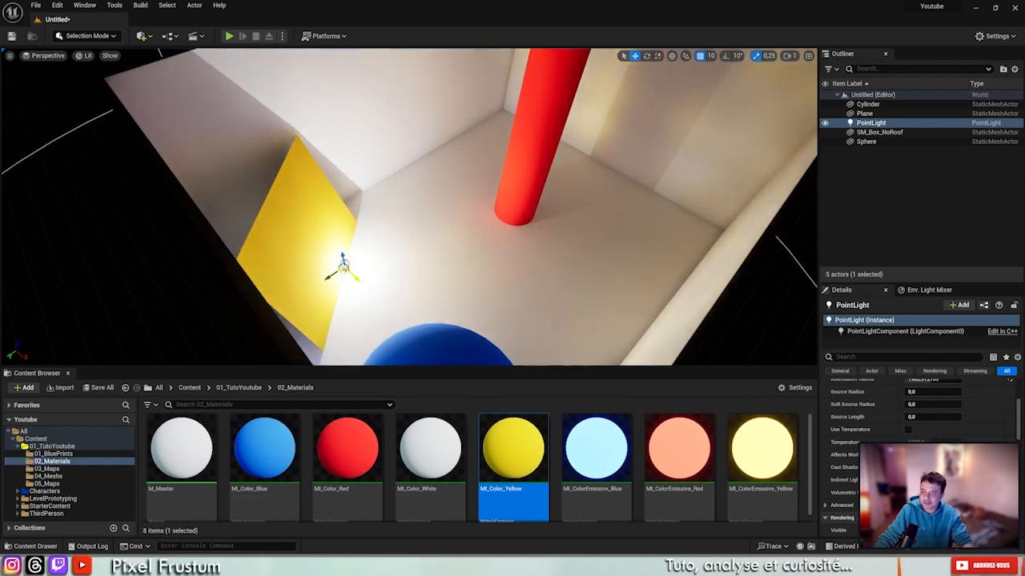
pyautogui.moveTo(431, 144); pyautogui.dragTo(560, 100, button='right')
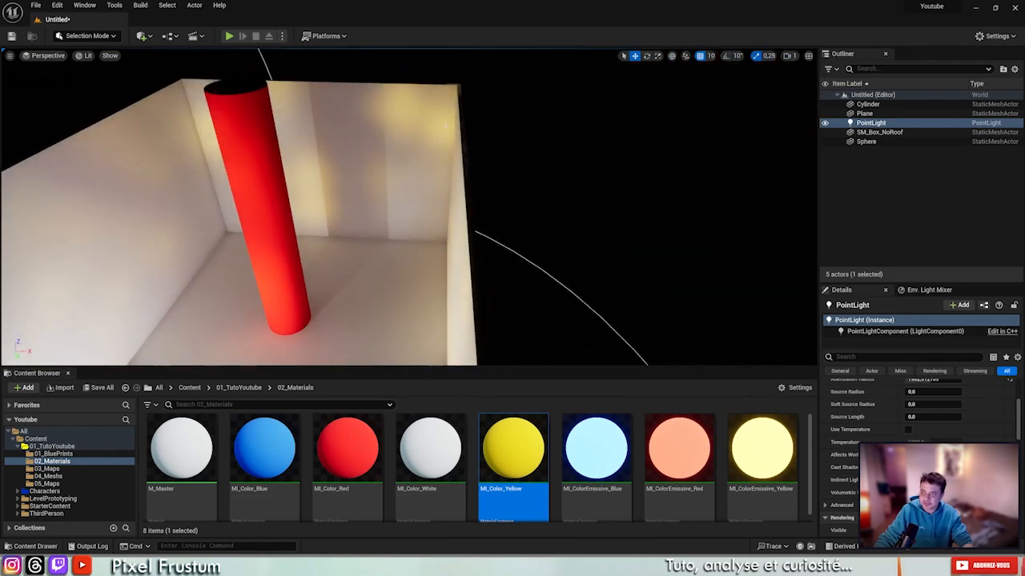
pyautogui.moveTo(423, 112); pyautogui.dragTo(465, 173, button='right')
pyautogui.moveTo(539, 227); pyautogui.dragTo(356, 320, button='right')
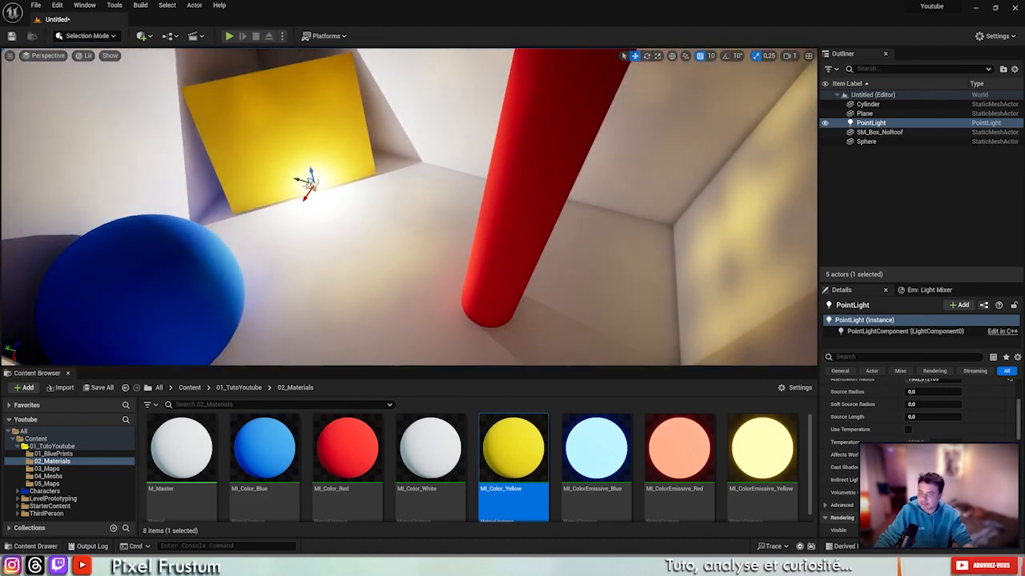
# Move the point light away from the yellow plane to the base of the red column.
pyautogui.moveTo(305, 188); pyautogui.dragTo(538, 300)
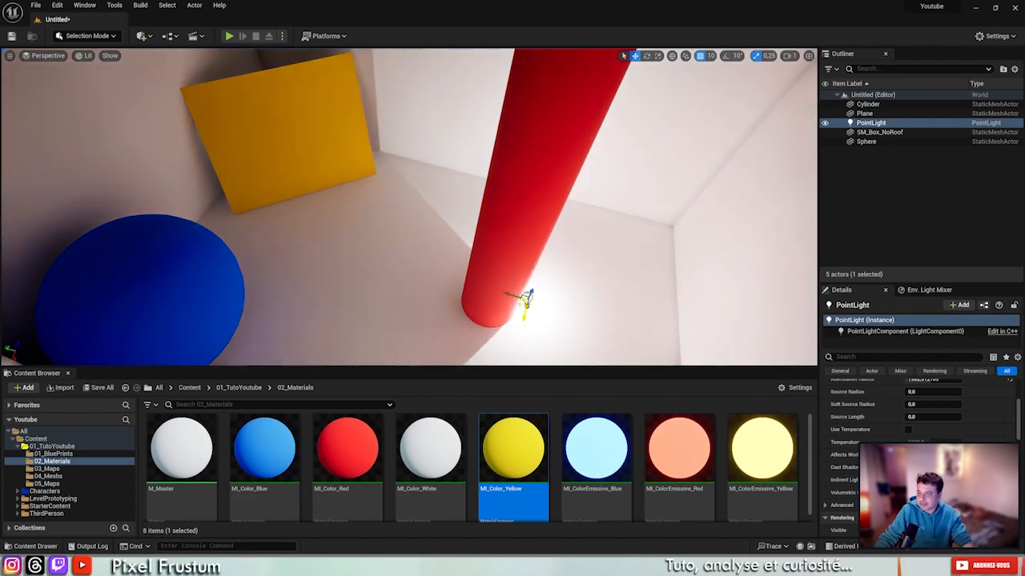
pyautogui.moveTo(512, 304); pyautogui.dragTo(425, 308, button='right')
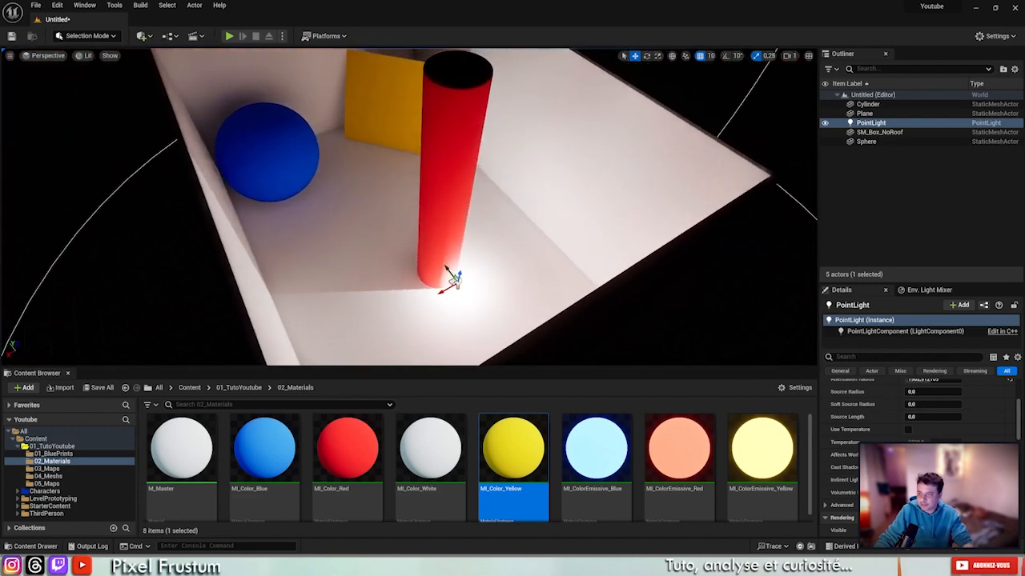